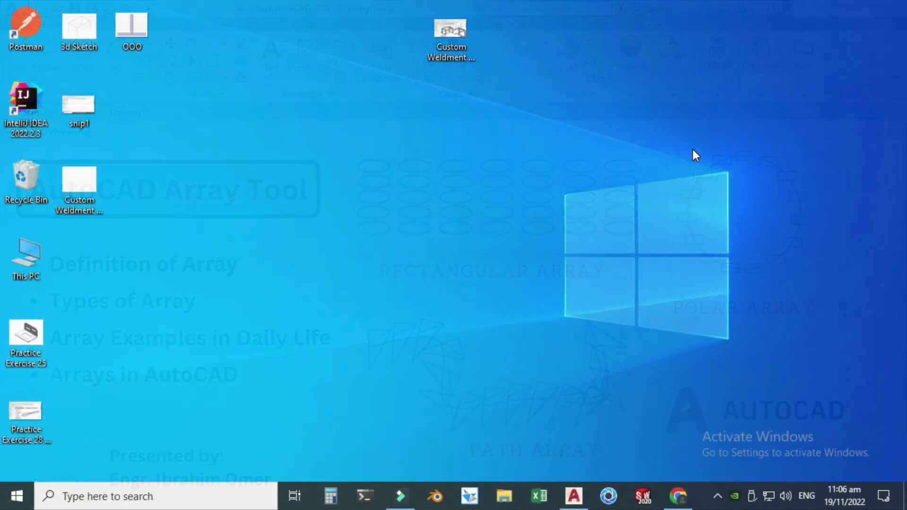
Read the array types and definition in Chrome, and examine the rectangular, polar and path array samples in AutoCAD
click(679, 496)
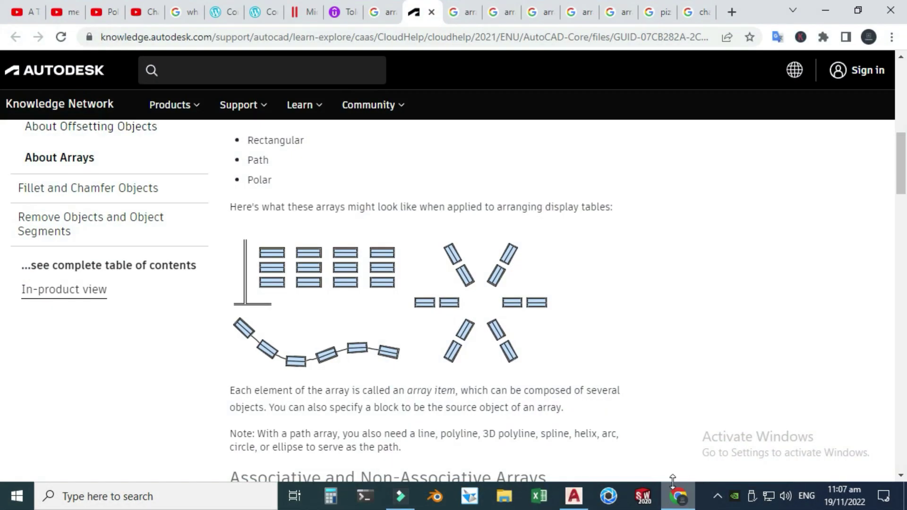
click(375, 6)
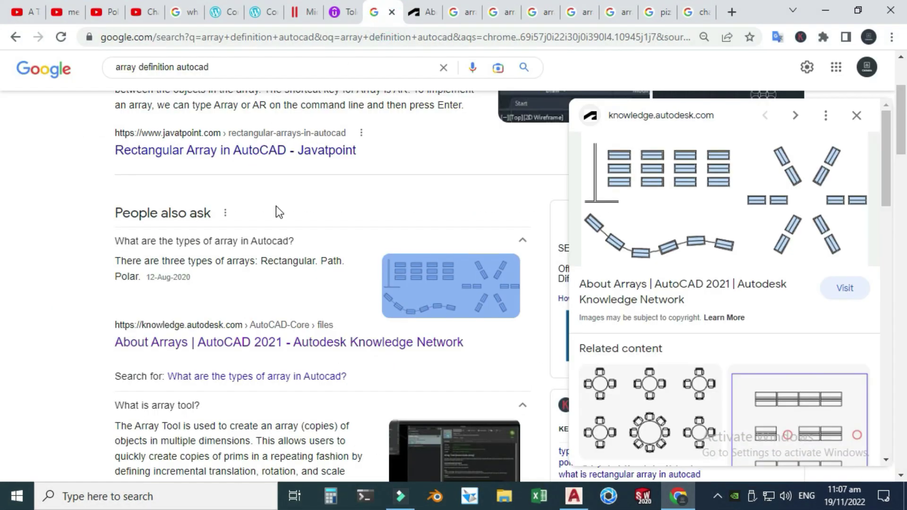
scroll(277, 207, up, 3)
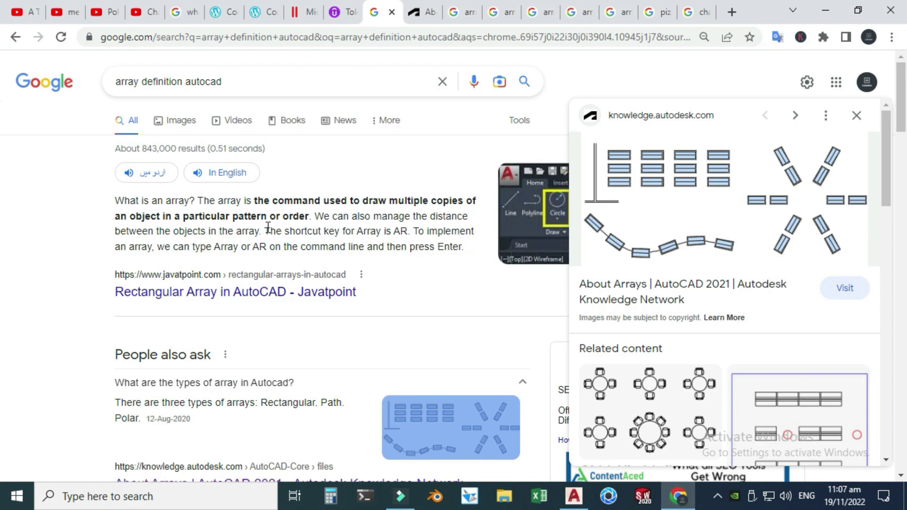
click(574, 496)
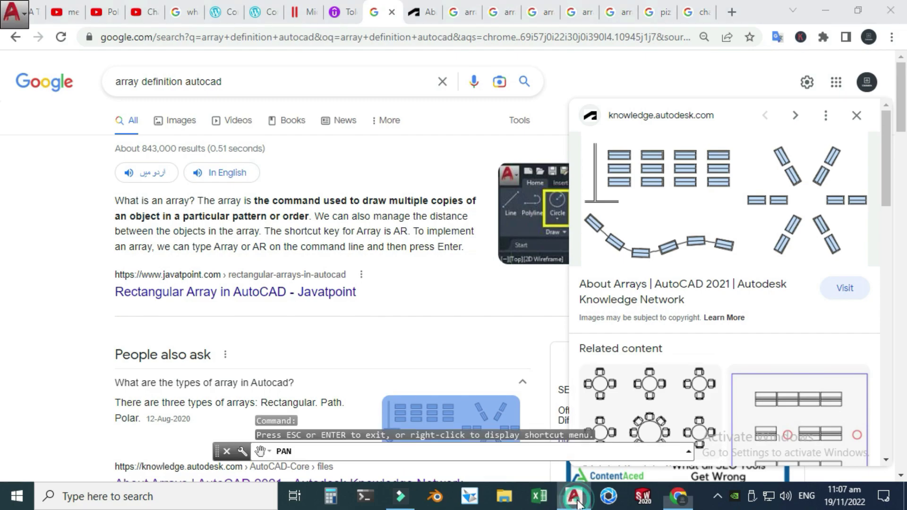
drag(573, 447, 561, 438)
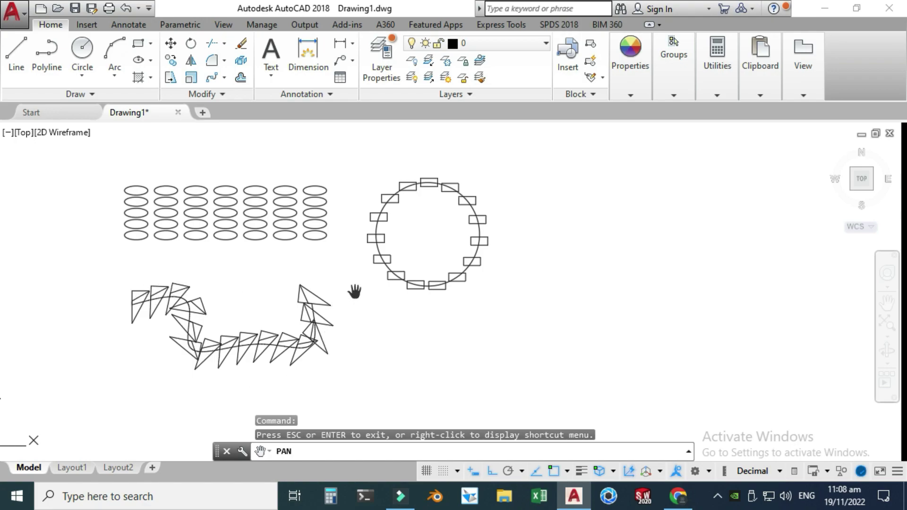
drag(351, 294, 374, 296)
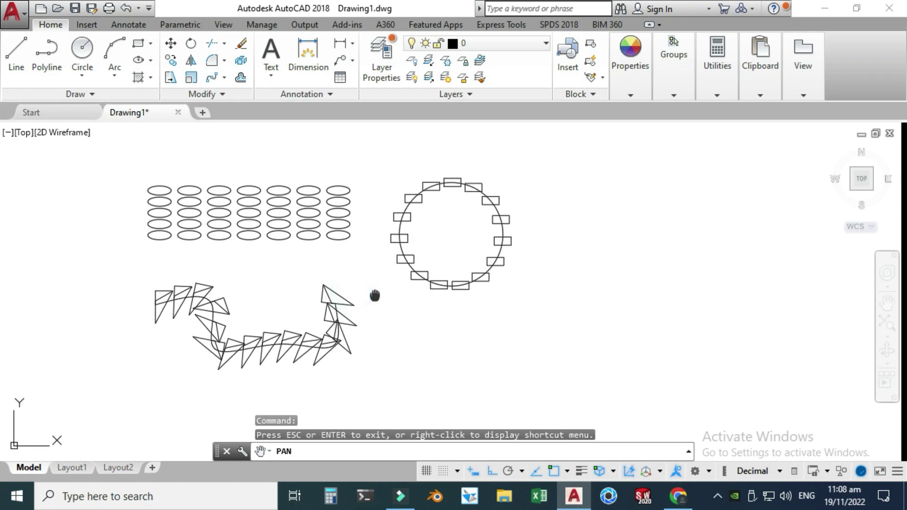
Switch to Chrome and view the real-life array examples: cans, chessboard, chairs around a table, sprocket gear, pizza and chain
click(682, 504)
click(429, 8)
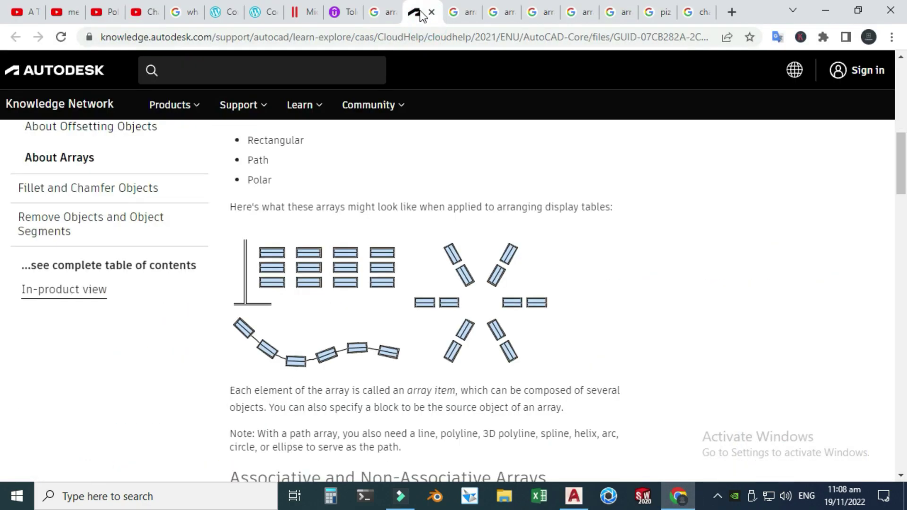
click(457, 13)
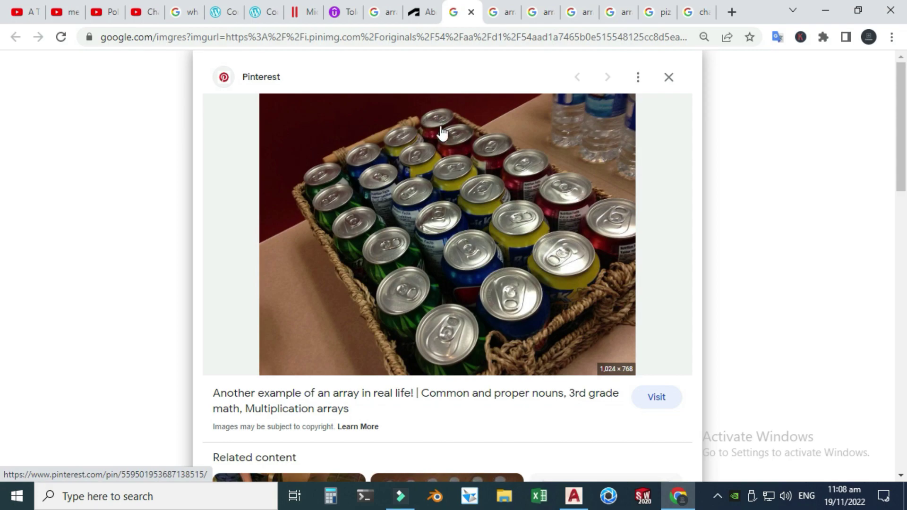
click(495, 12)
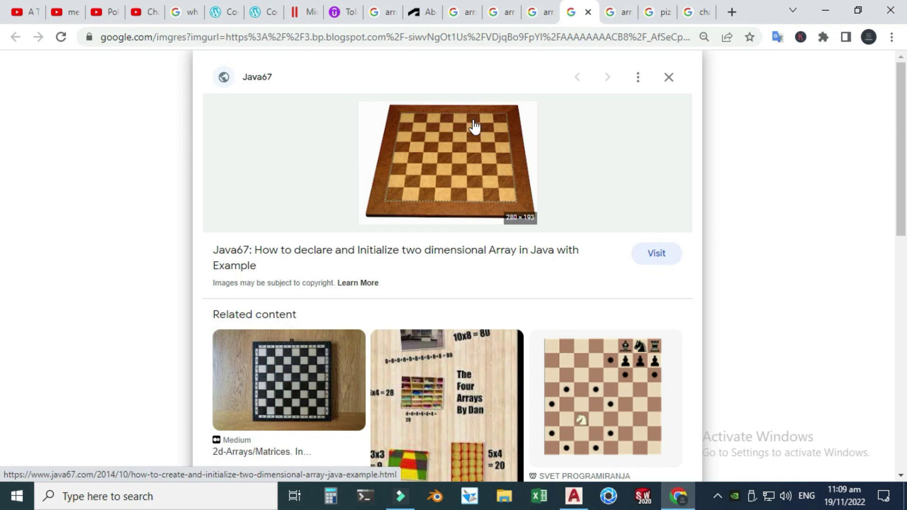
click(619, 11)
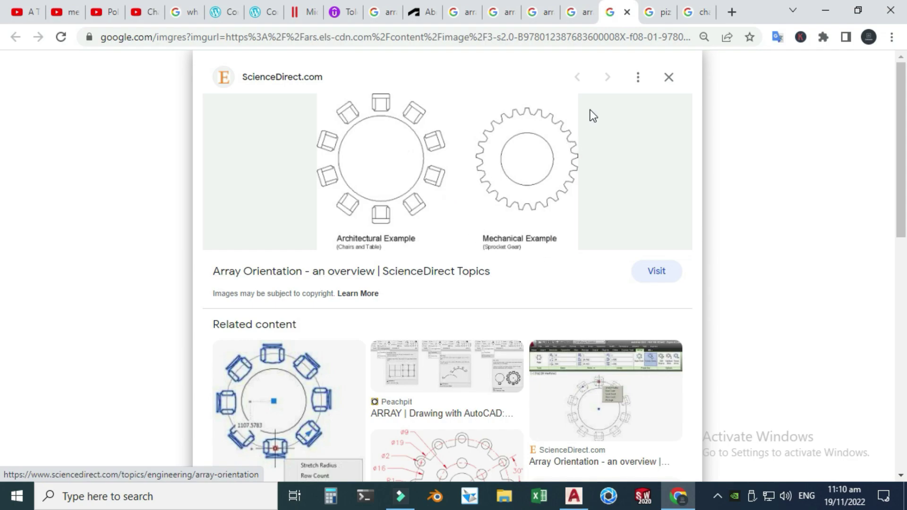
click(655, 13)
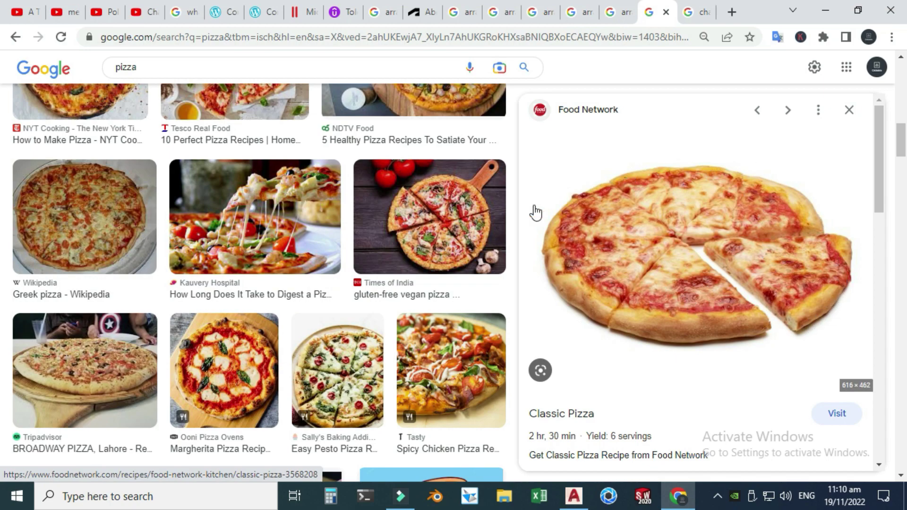
click(697, 14)
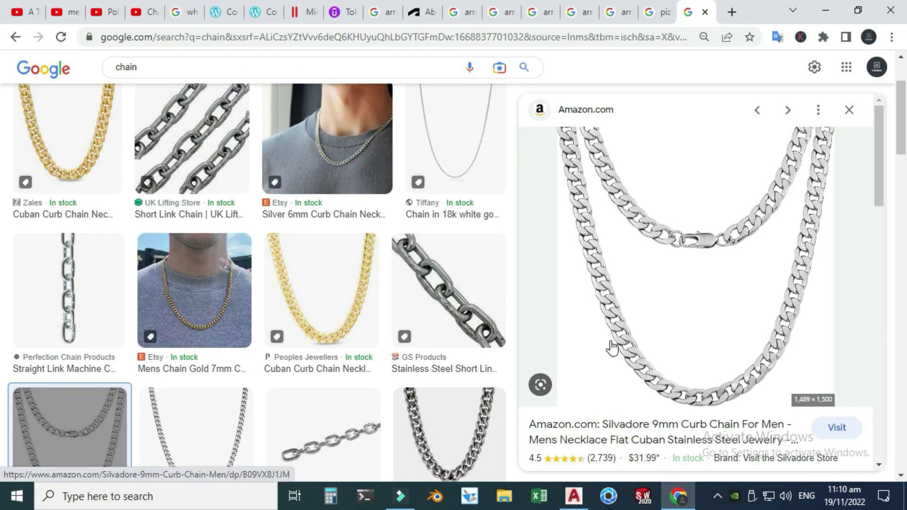
Switch to AutoCAD and draw a horizontal center-based ellipse in an empty area, with a minor half-axis of about 151
click(822, 11)
scroll(293, 322, down, 2)
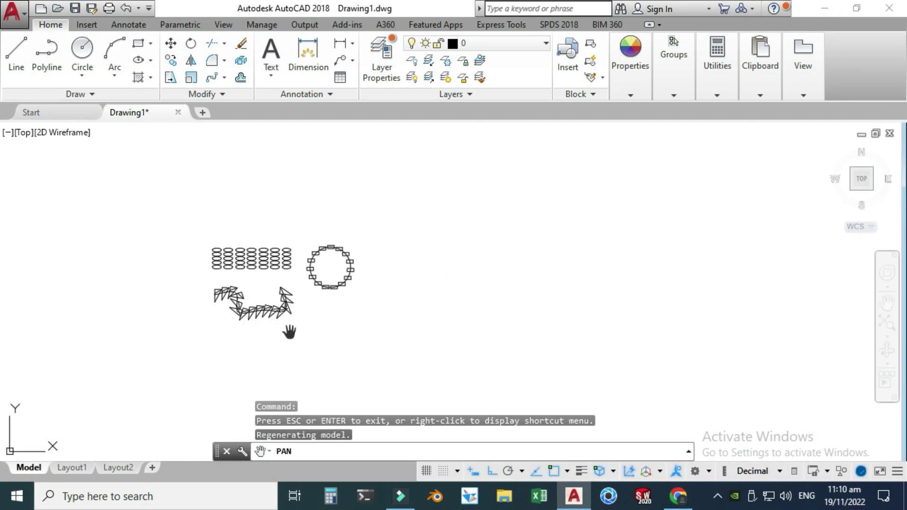
scroll(290, 332, up, 3)
mouse_move(378, 265)
mouse_down()
mouse_move(310, 307)
mouse_move(348, 293)
mouse_up()
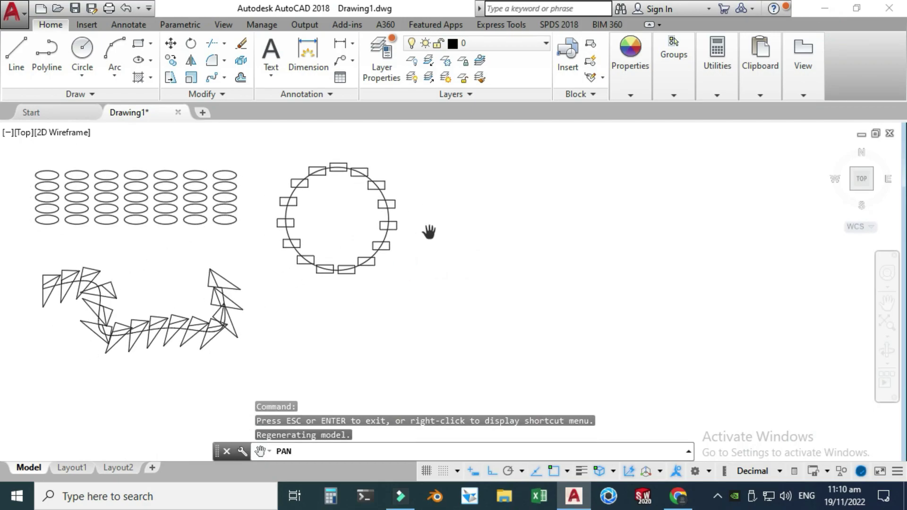
mouse_move(421, 240)
mouse_down()
mouse_move(393, 251)
mouse_move(396, 236)
mouse_move(474, 274)
mouse_up()
mouse_move(524, 310)
mouse_down()
mouse_move(476, 249)
mouse_move(336, 180)
mouse_move(338, 187)
mouse_up()
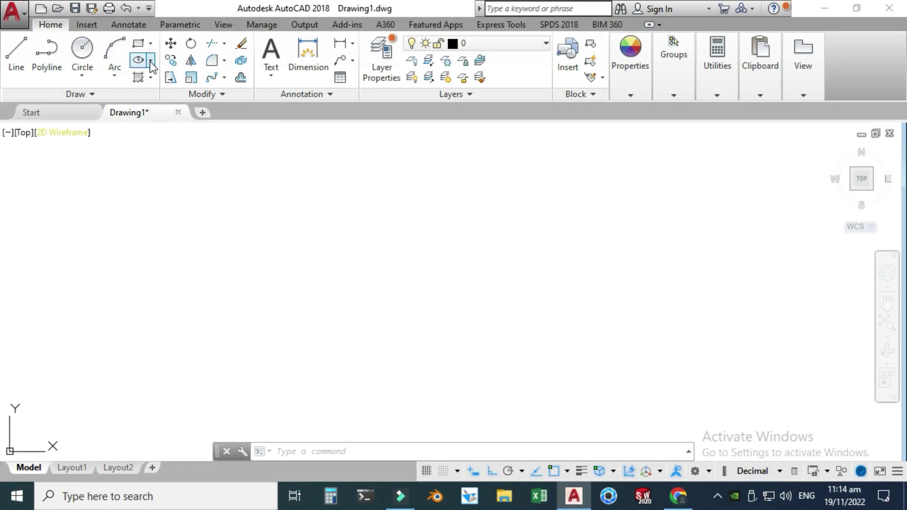
click(150, 60)
click(161, 85)
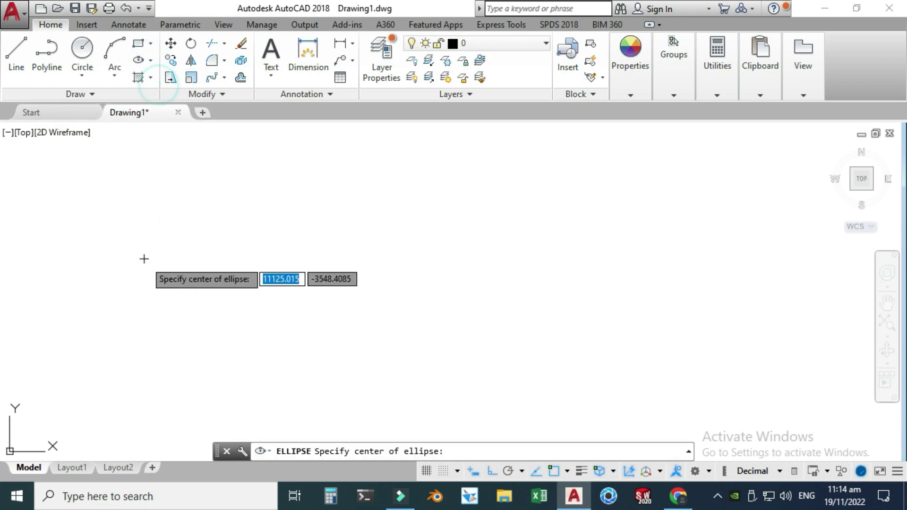
click(179, 307)
click(210, 305)
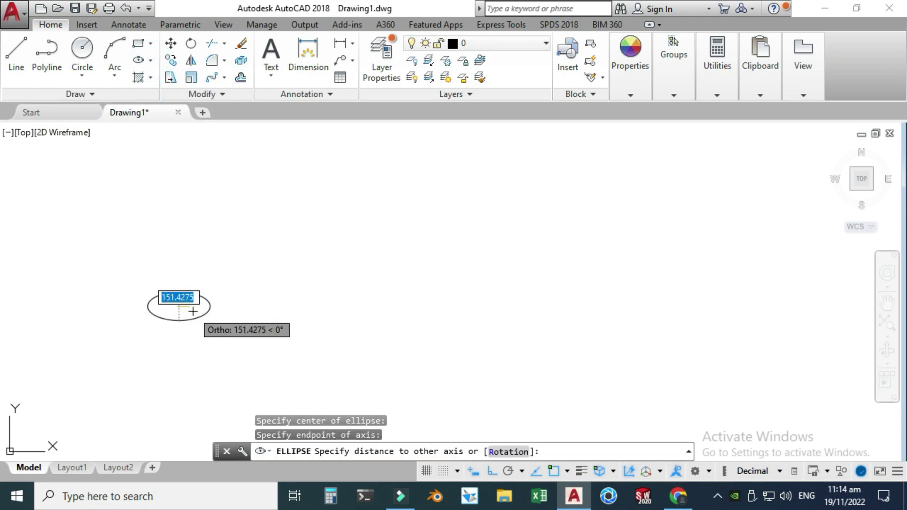
click(193, 311)
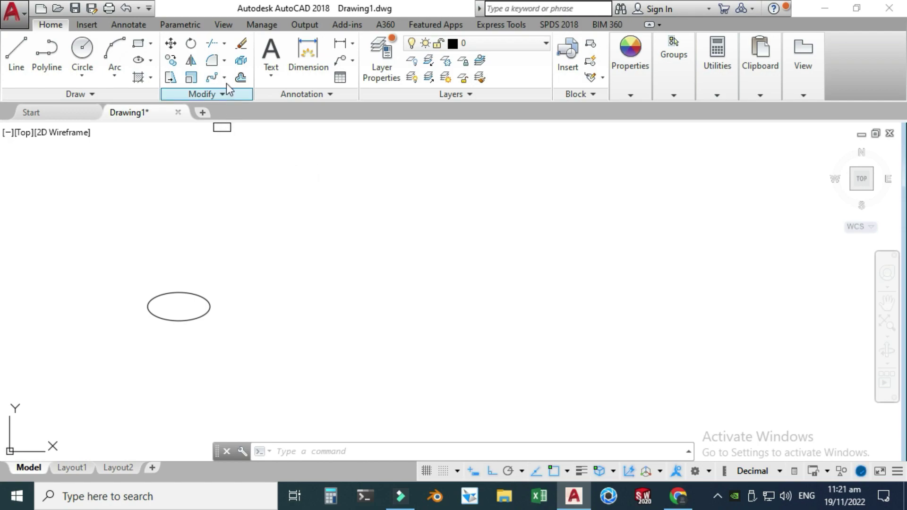
Start the ARRAY command on the ellipse and choose the Rectangular array type
click(225, 81)
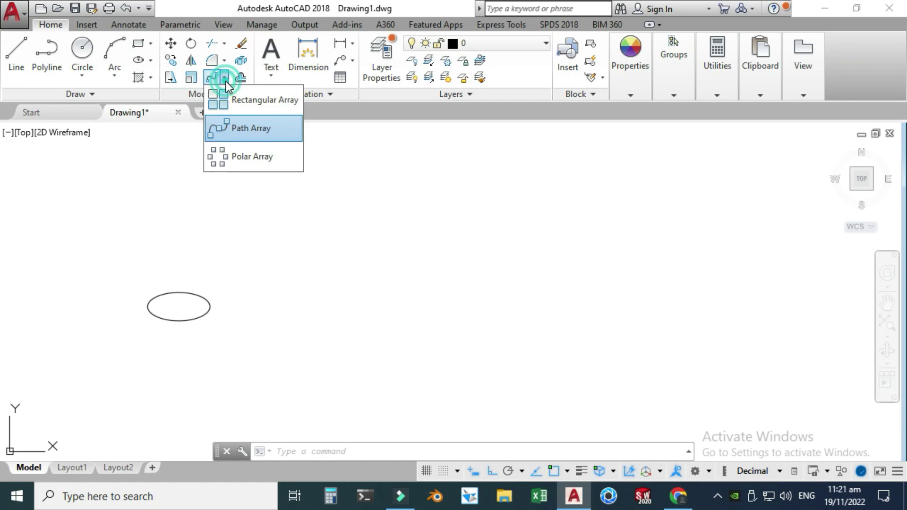
click(321, 451)
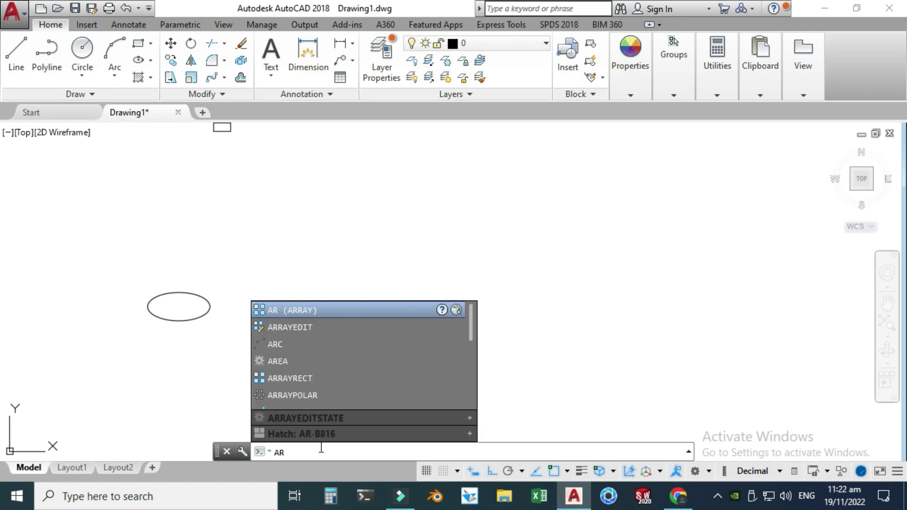
key(Return)
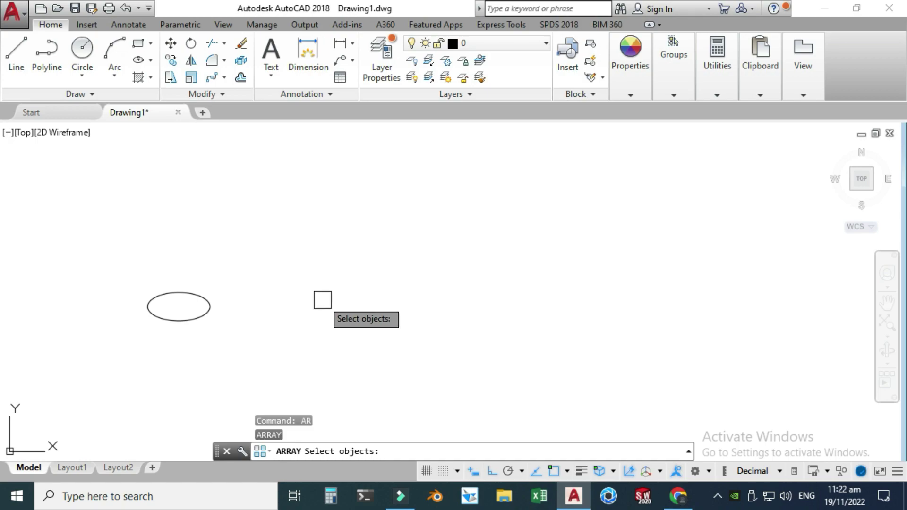
click(183, 294)
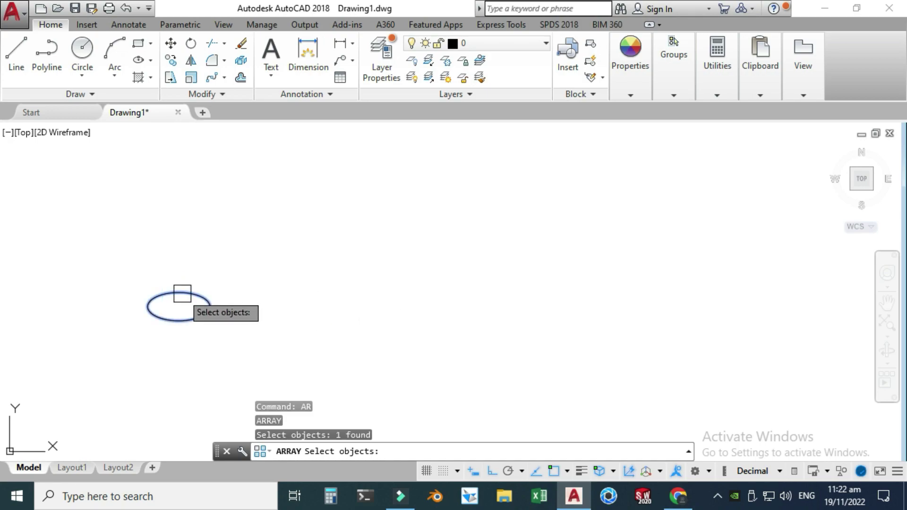
key(Return)
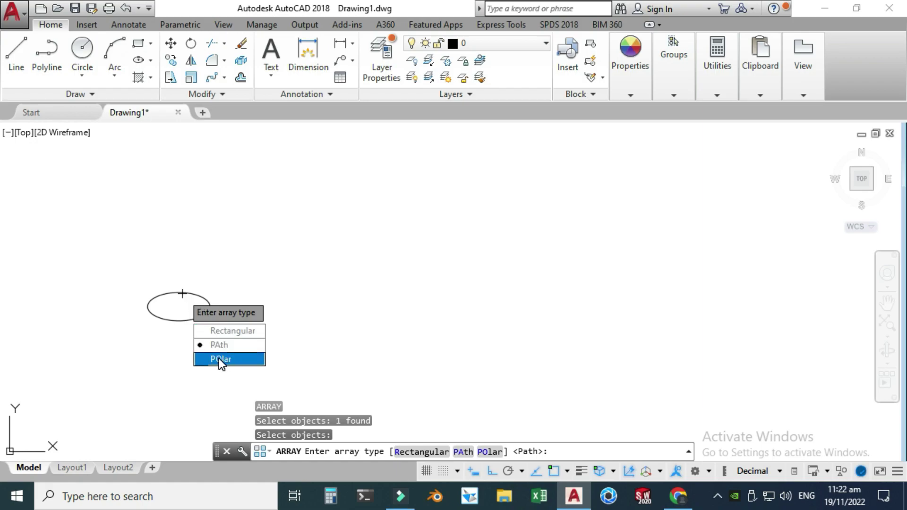
click(219, 332)
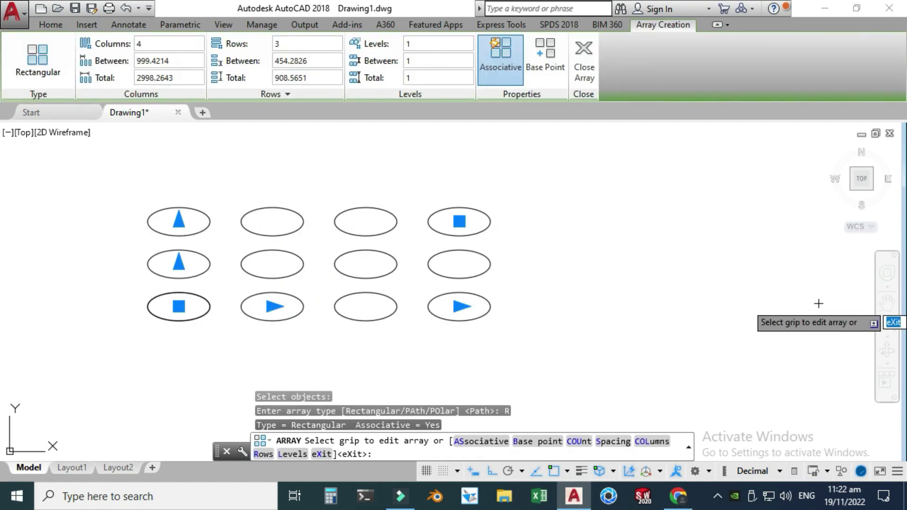
Set the rectangular ellipse array to 7 columns and 5 rows
click(887, 303)
drag(199, 157, 228, 203)
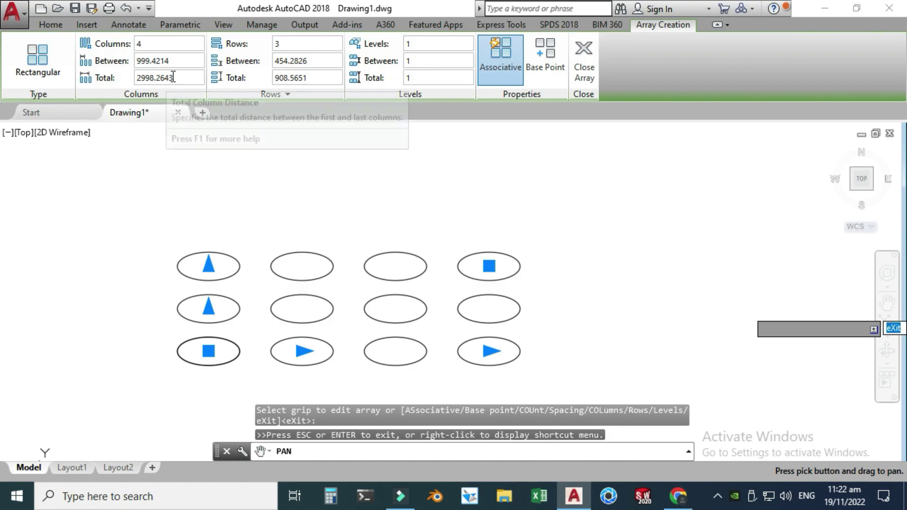
key(Escape)
click(163, 45)
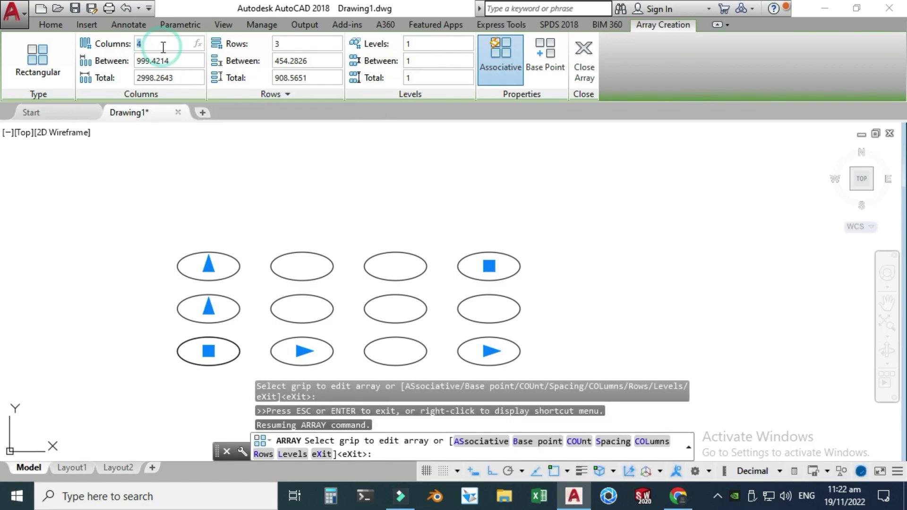
key(Return)
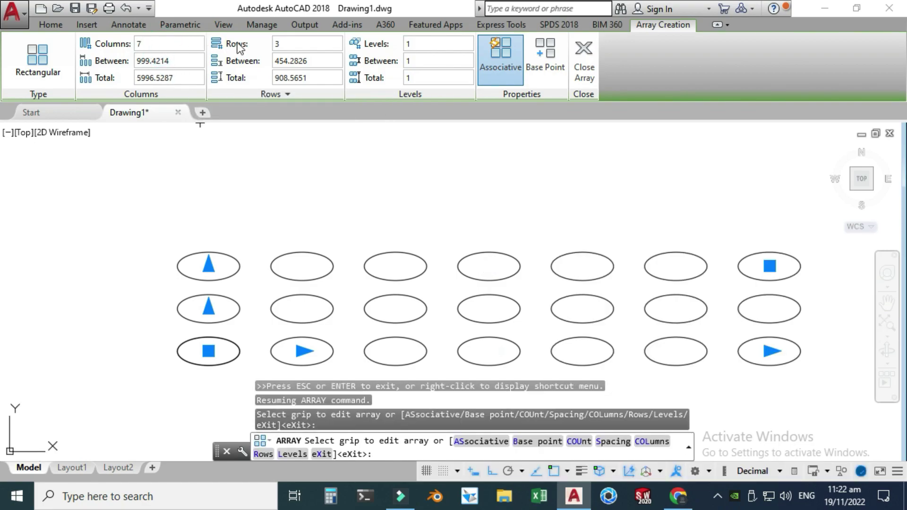
click(292, 43)
text(5)
key(Return)
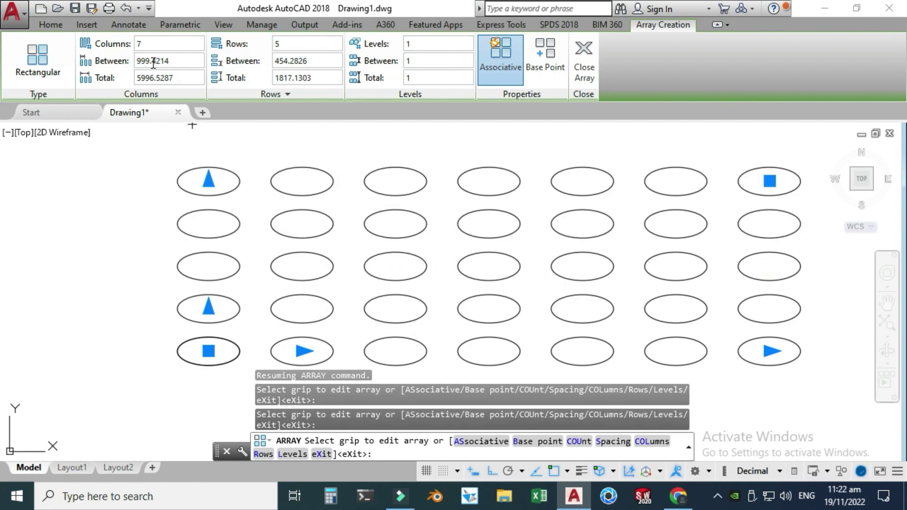
Set the array's column spacing to 800 and row spacing to 400, and finish the array
click(170, 60)
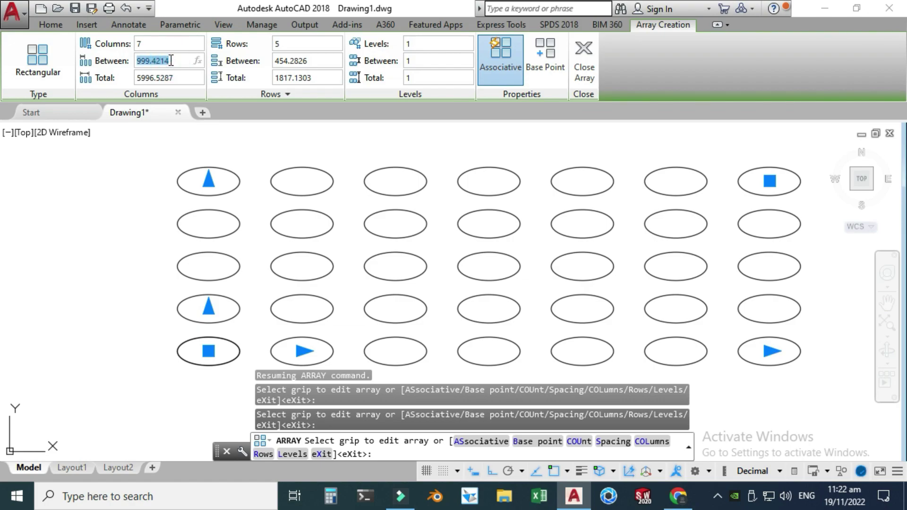
text(800)
key(Return)
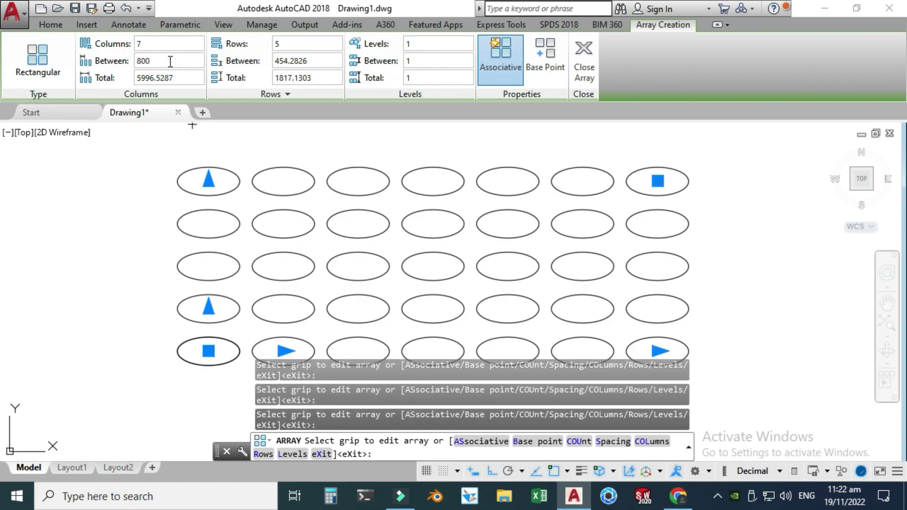
click(316, 59)
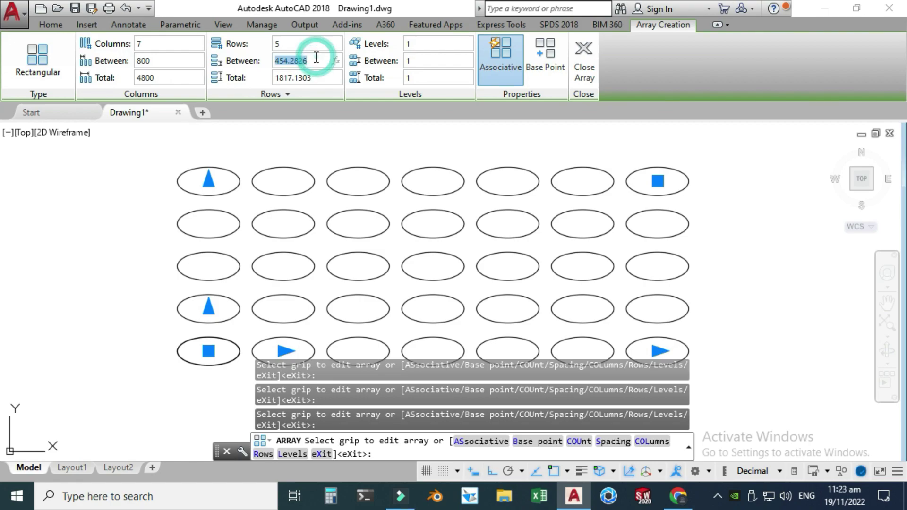
text(400)
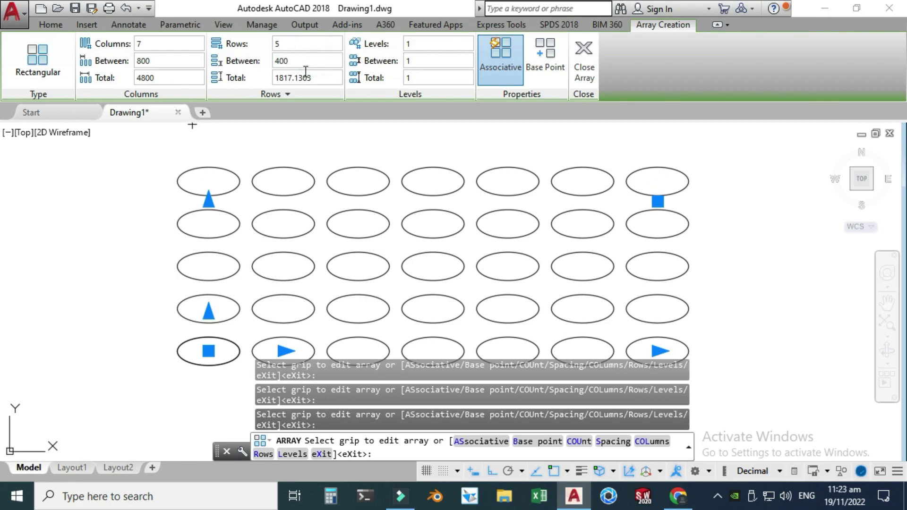
key(Return)
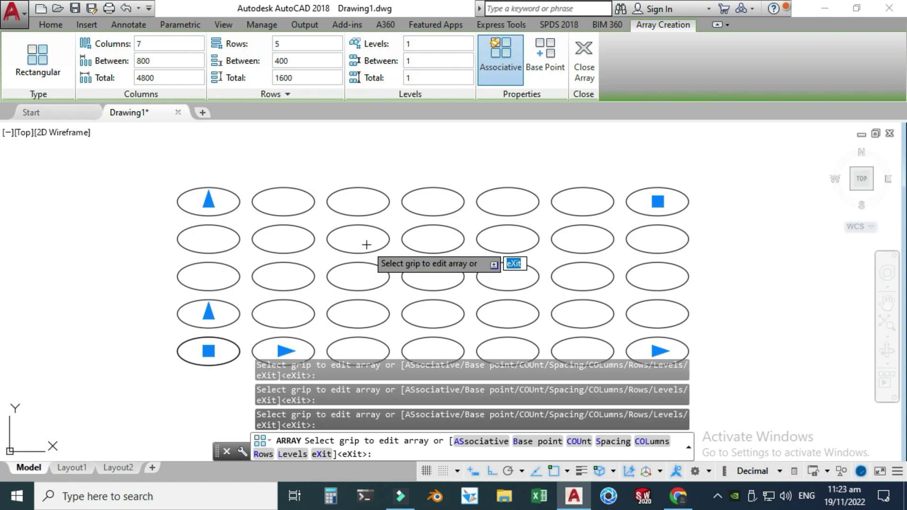
click(591, 64)
scroll(269, 162, down, 2)
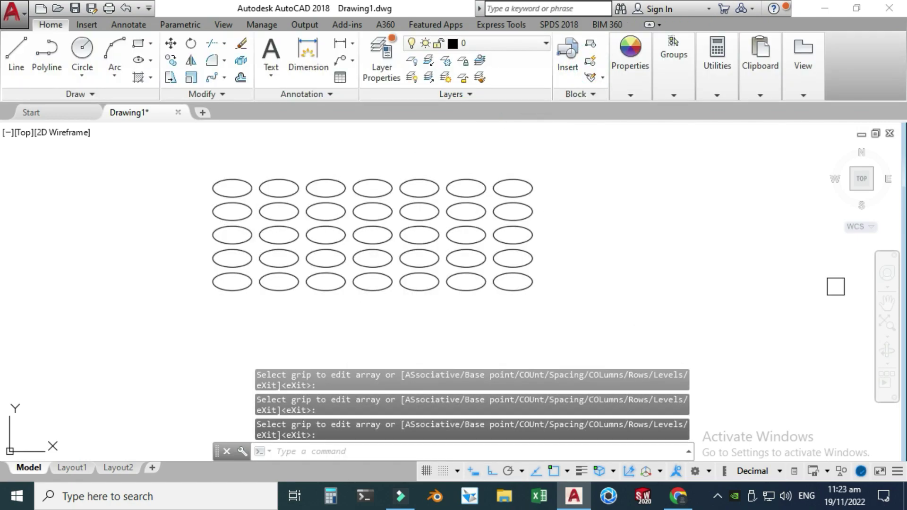
click(886, 304)
drag(641, 267, 466, 245)
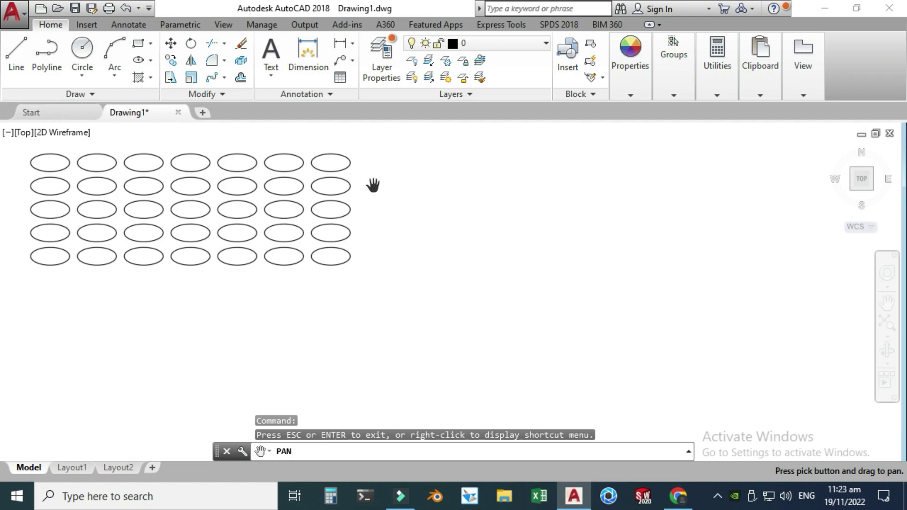
Draw a large center-radius circle in the empty area beside the ellipse array
click(83, 76)
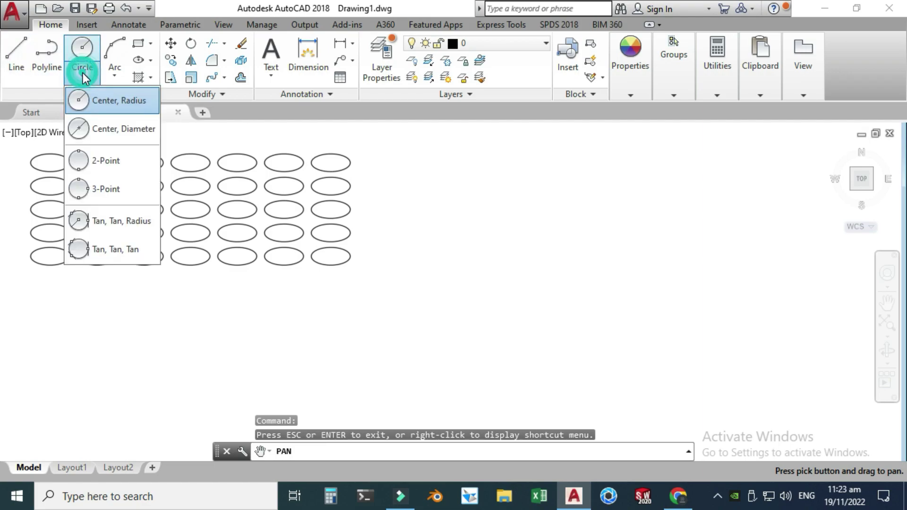
click(110, 104)
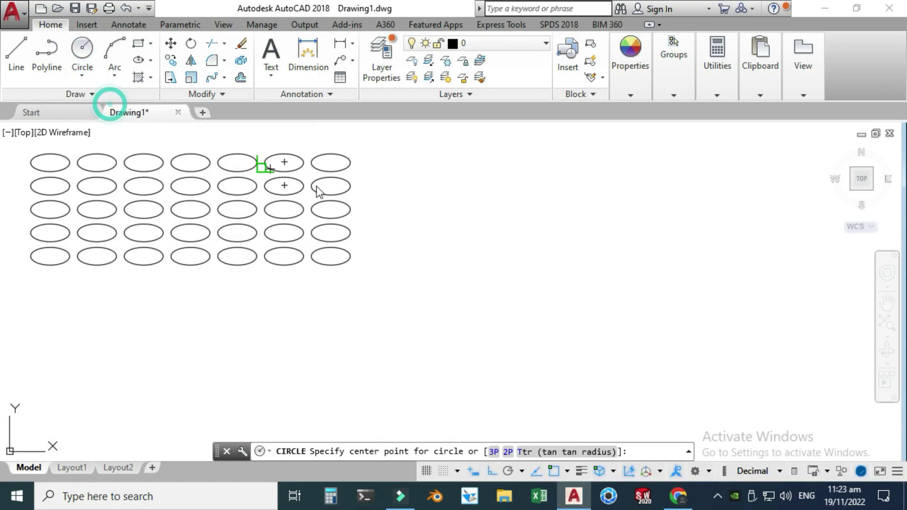
click(571, 244)
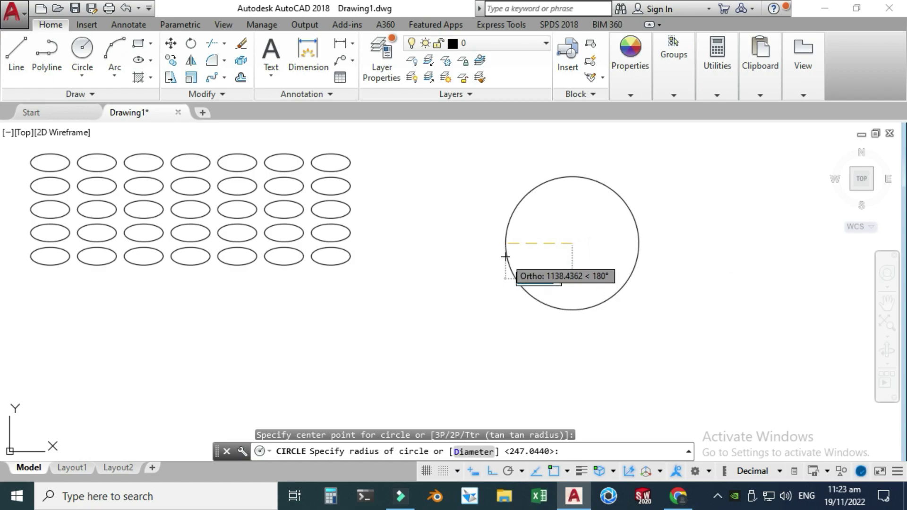
click(498, 243)
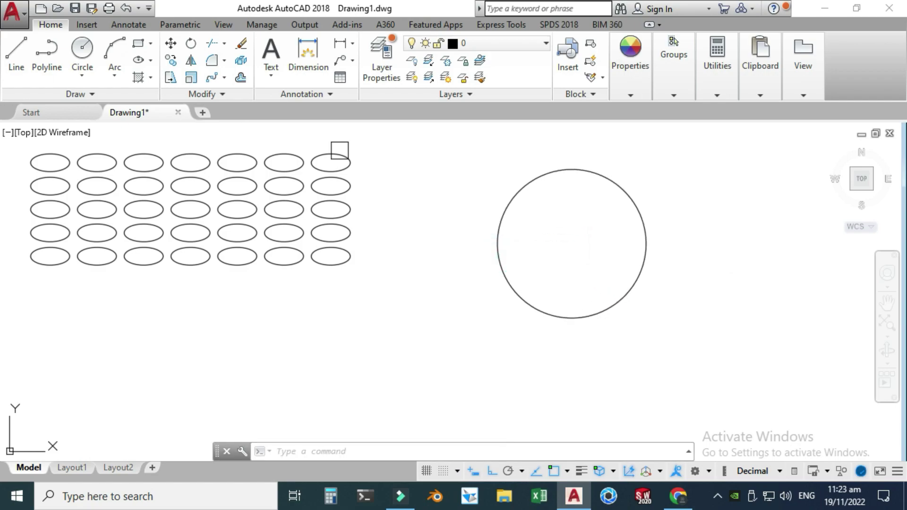
Draw a small horizontal rectangle between the ellipse array and the circle
click(151, 43)
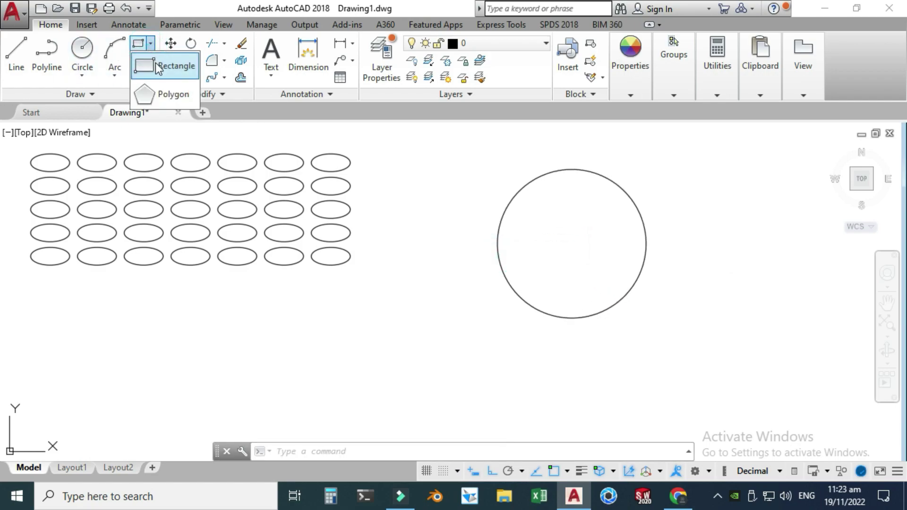
click(156, 66)
scroll(454, 241, down, 1)
scroll(445, 237, up, 1)
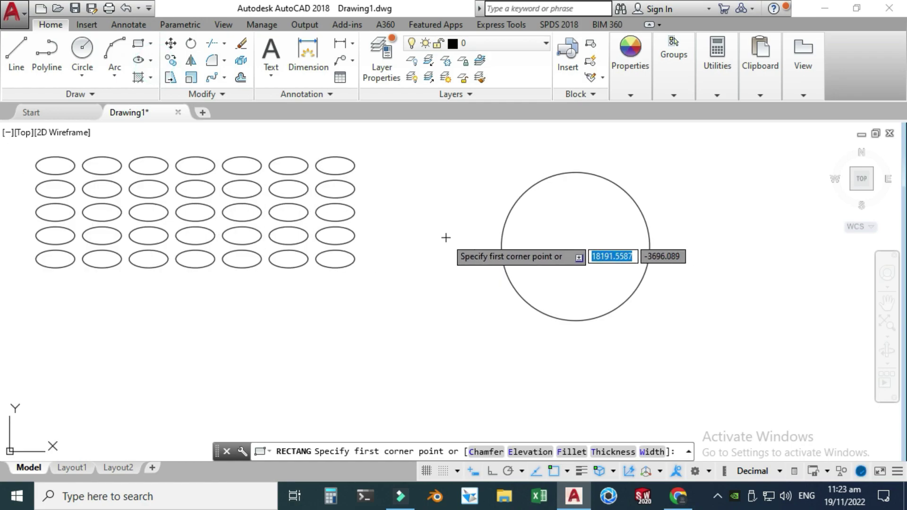
click(432, 247)
click(454, 256)
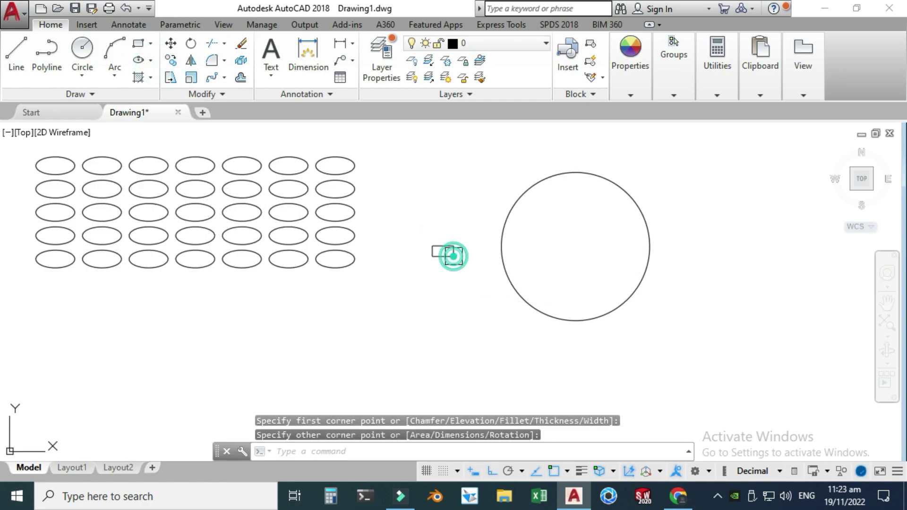
Move the small rectangle by its center point onto the circle's left quadrant
scroll(454, 256, up, 3)
key(Escape)
click(476, 278)
click(370, 201)
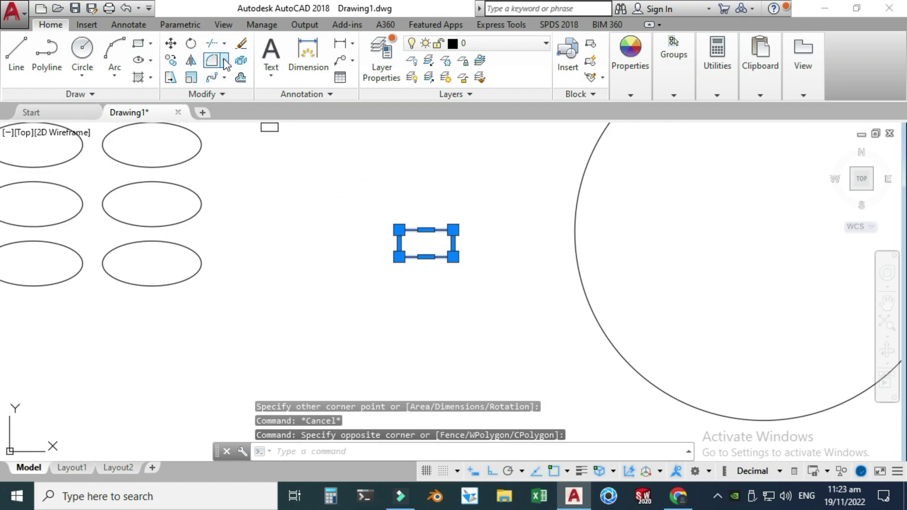
click(171, 44)
click(426, 244)
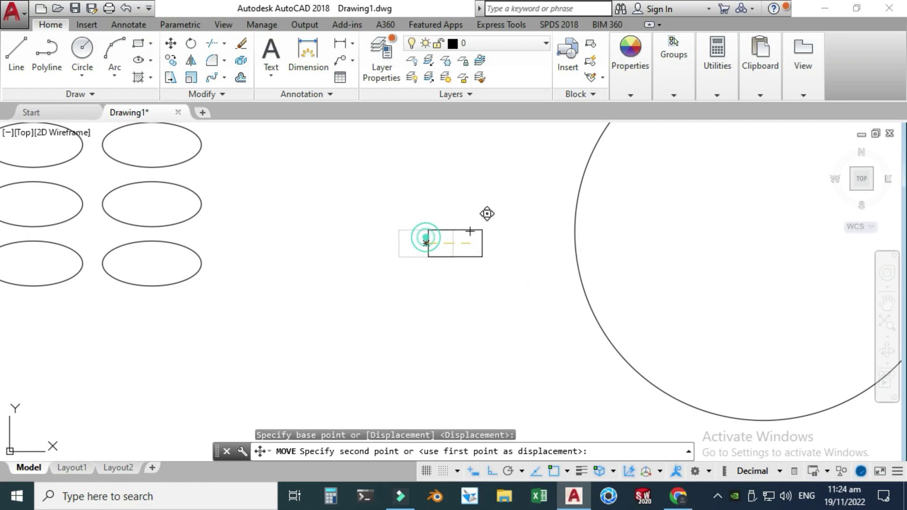
click(575, 232)
scroll(475, 296, down, 2)
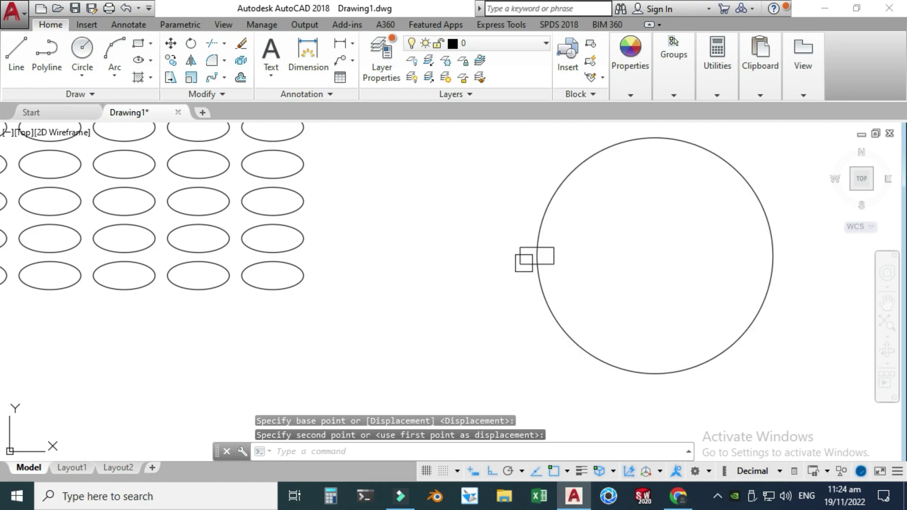
scroll(419, 335, down, 2)
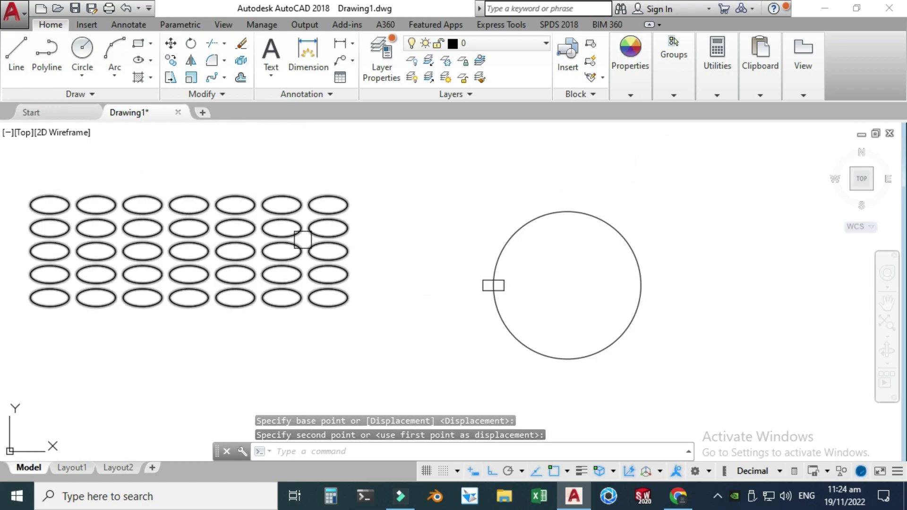
Create a polar array of the small rectangle around the circle's center with 20 items
click(888, 302)
drag(670, 323, 573, 306)
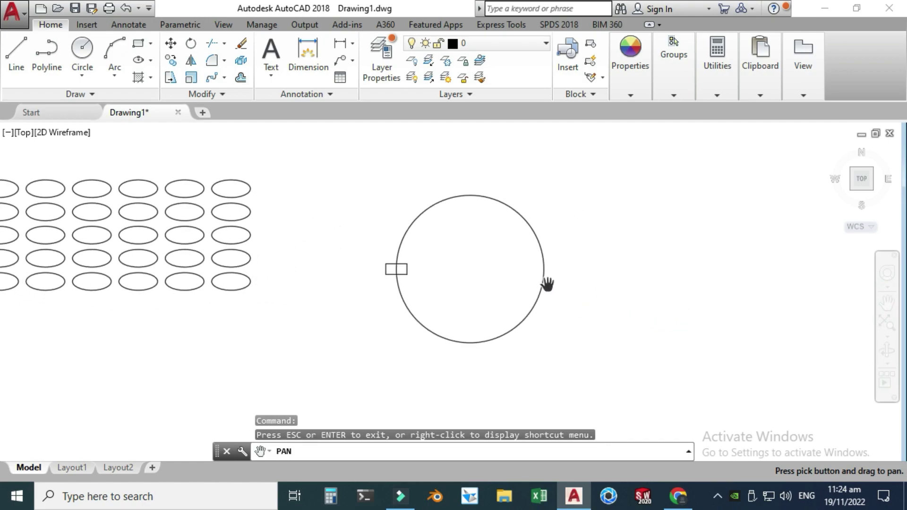
scroll(494, 264, up, 2)
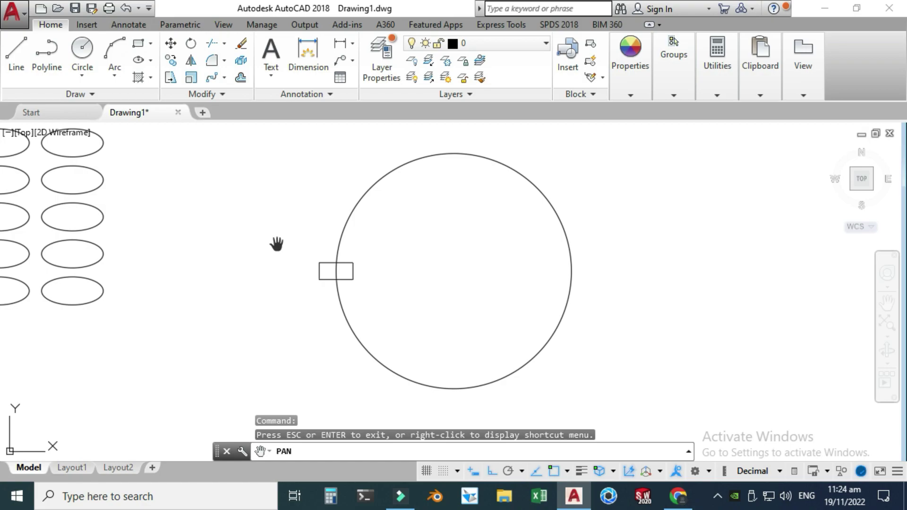
key(Escape)
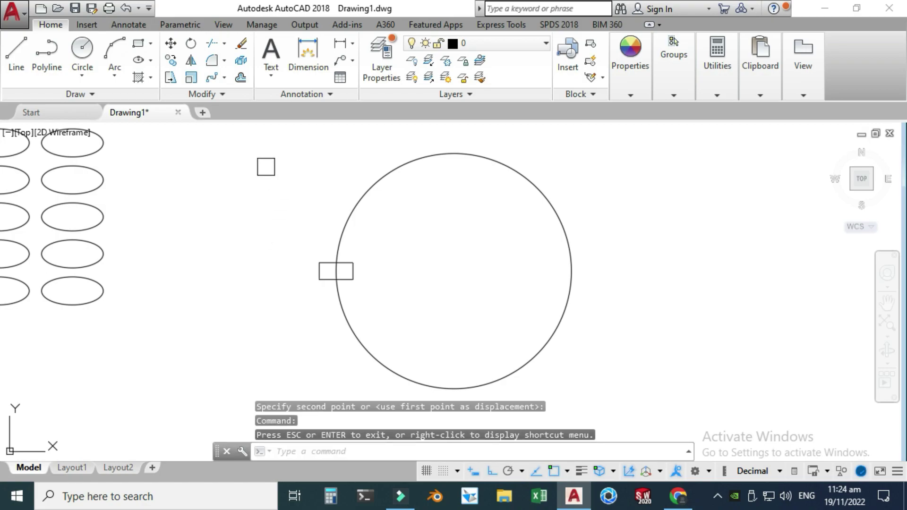
click(223, 79)
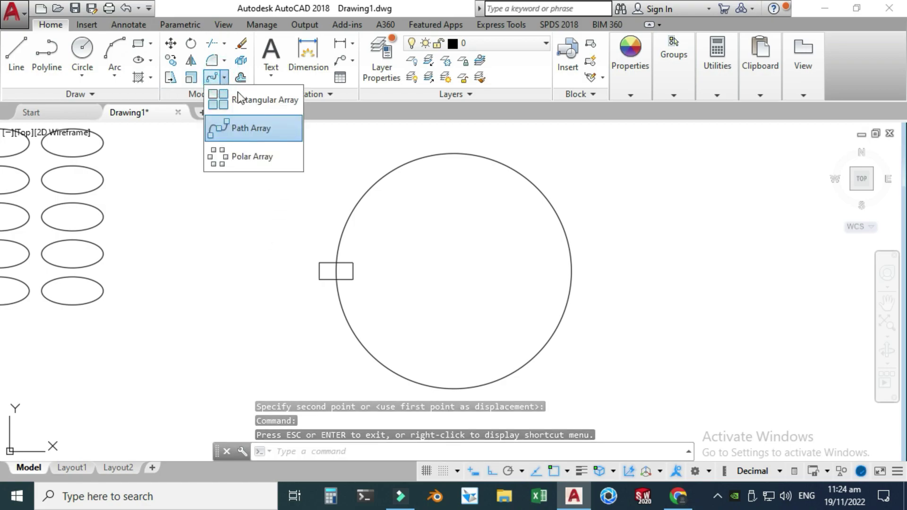
click(228, 158)
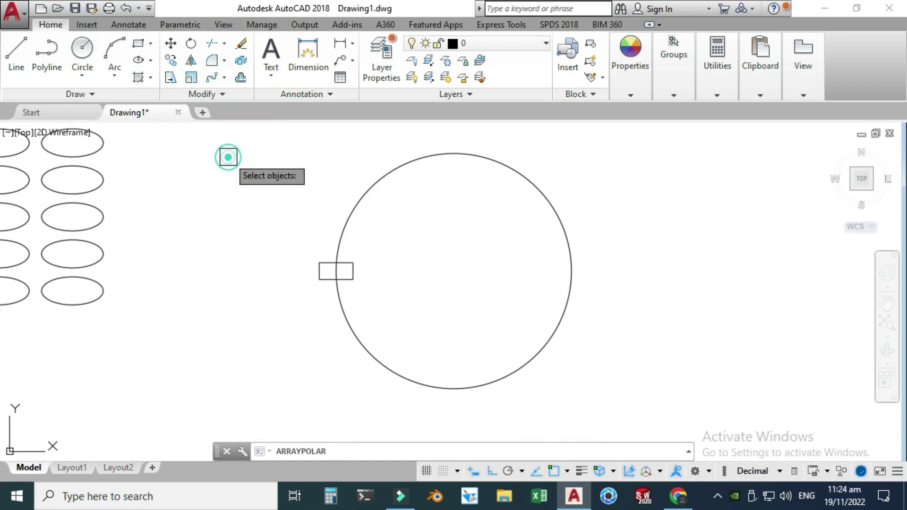
click(320, 273)
key(Return)
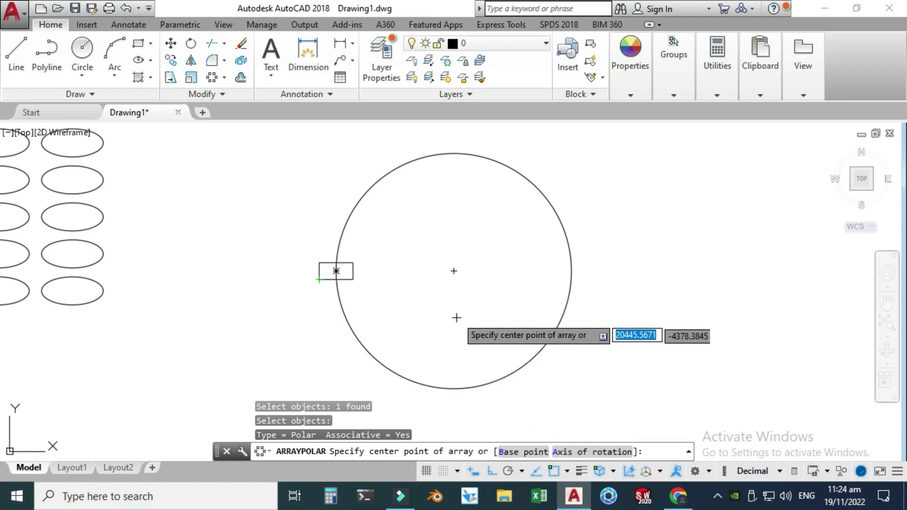
click(454, 272)
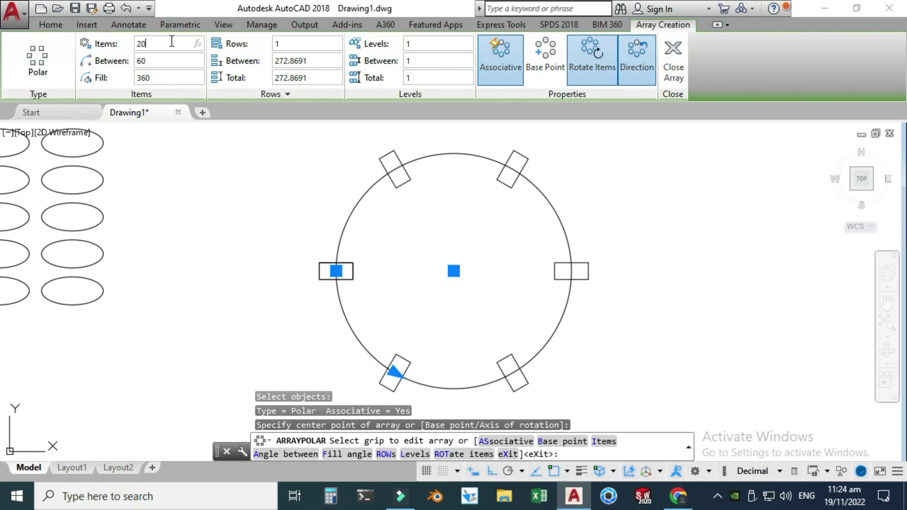
key(Return)
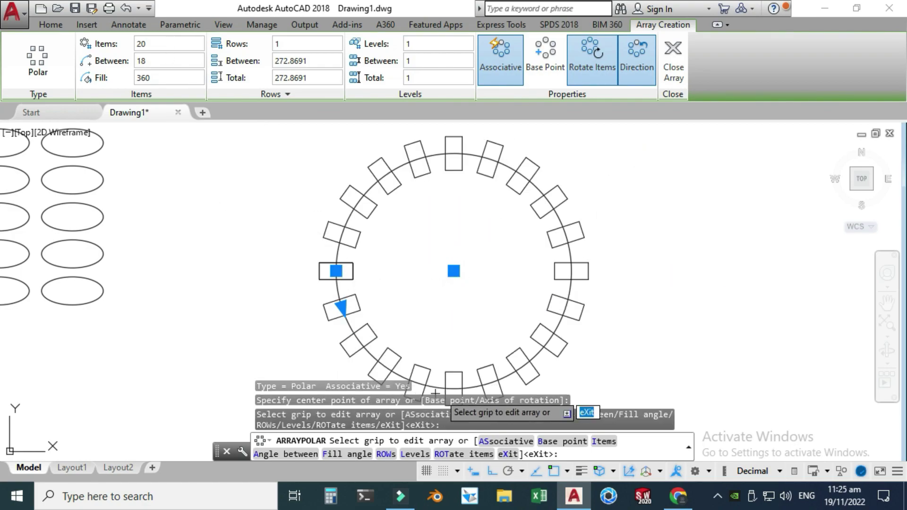
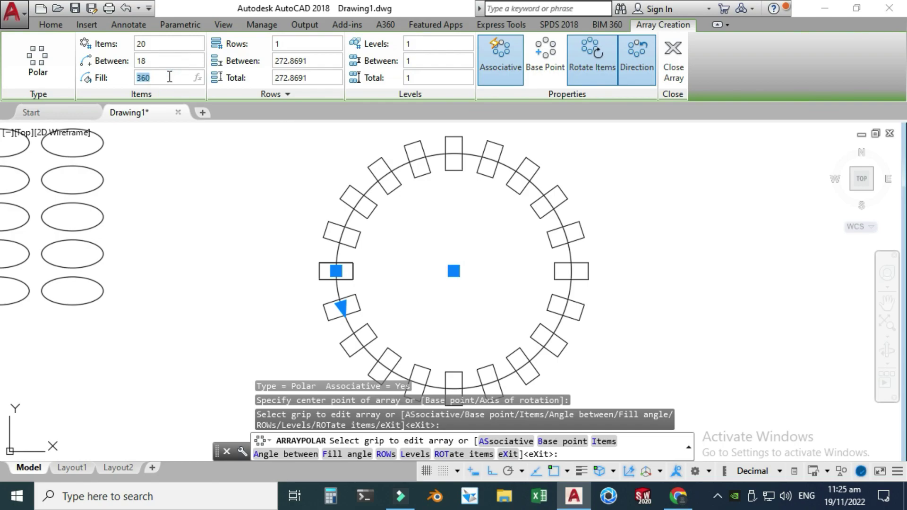
Try a fill angle of 180 for the polar array, set it back to 360, and finish the array
text(180)
key(Return)
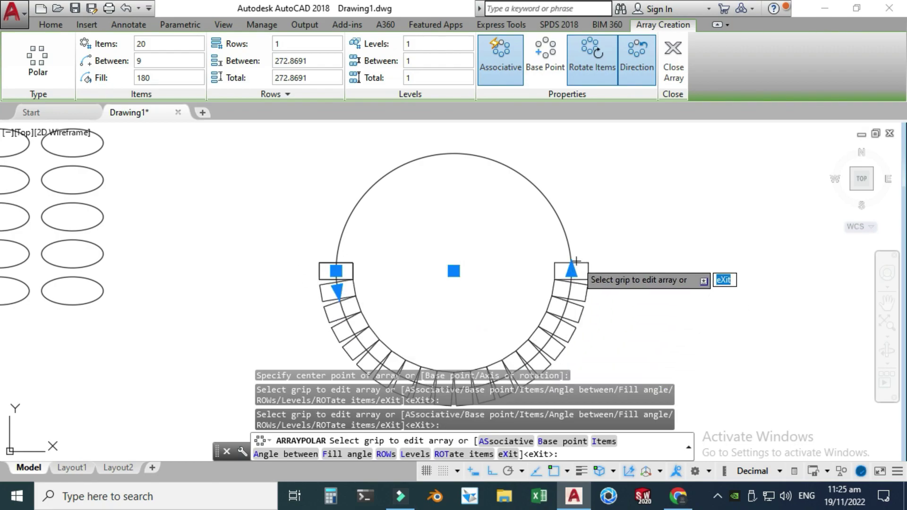
double_click(173, 78)
text(360)
key(Return)
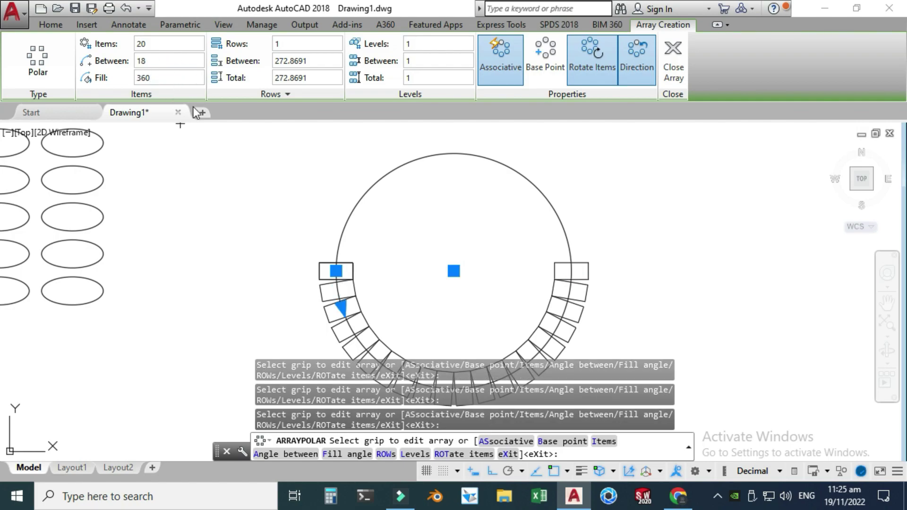
key(Escape)
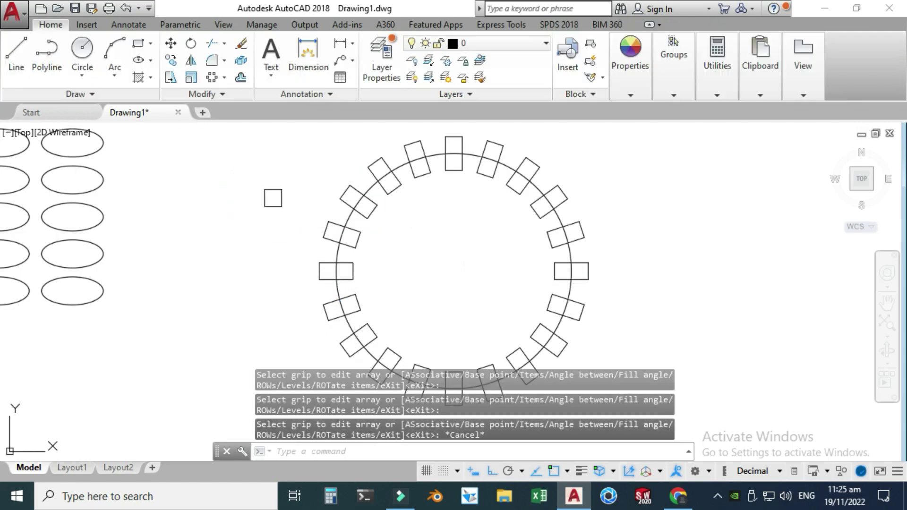
Reopen the polar array, reverse its direction to clockwise, turn off Rotate Items, and close the array
click(345, 189)
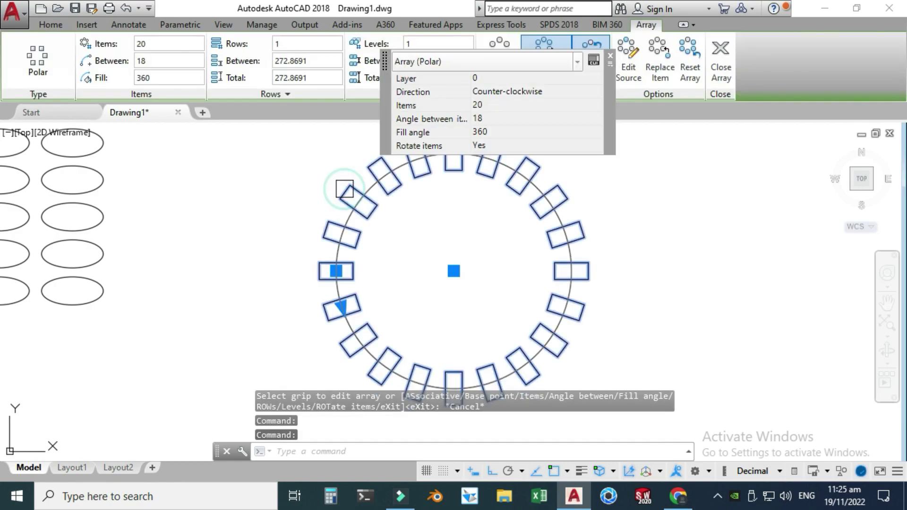
click(605, 53)
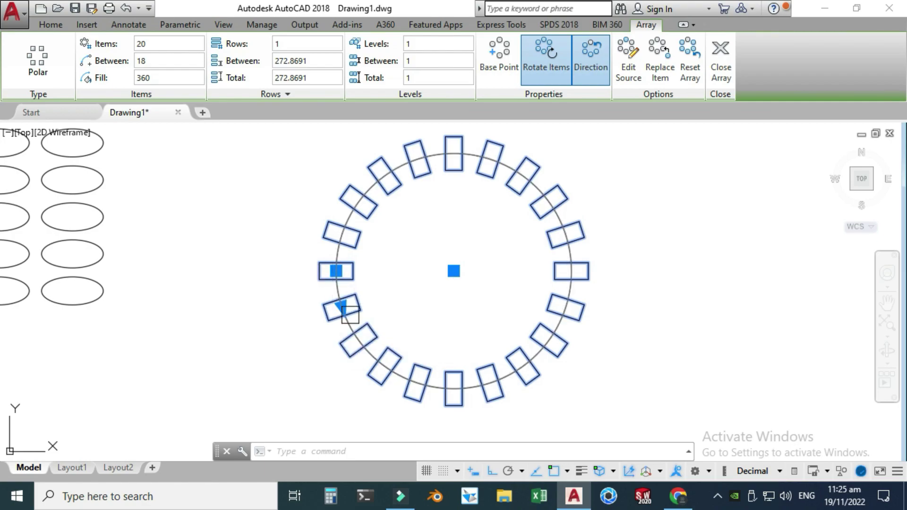
click(599, 63)
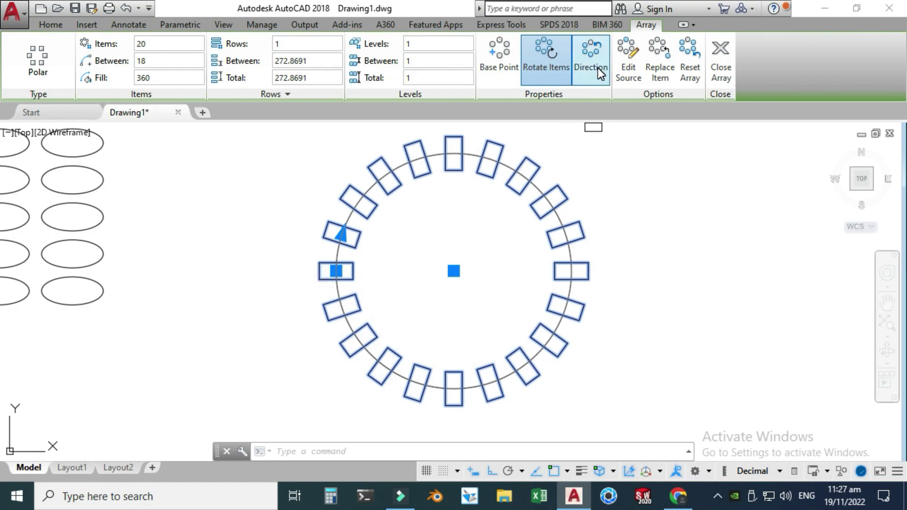
click(556, 58)
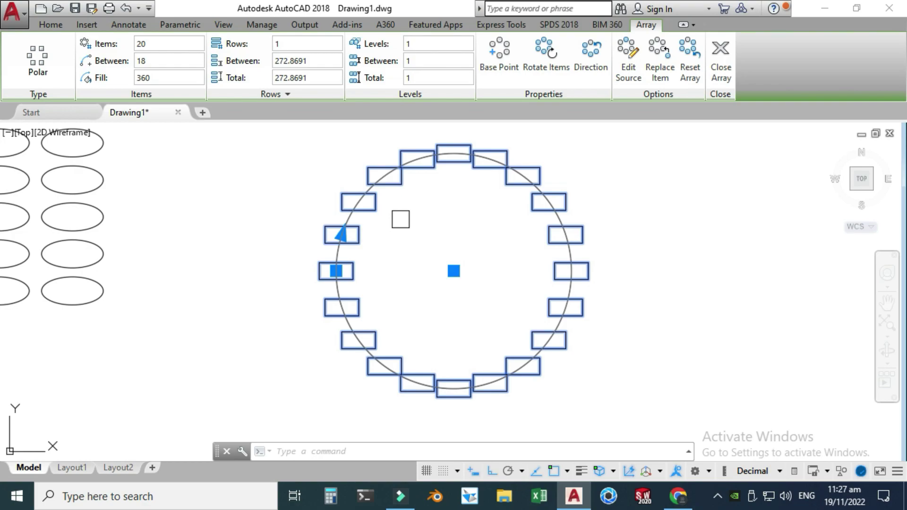
click(727, 63)
Draw an S-shaped fit spline through six points in the empty area below the ellipse array
scroll(564, 140, down, 2)
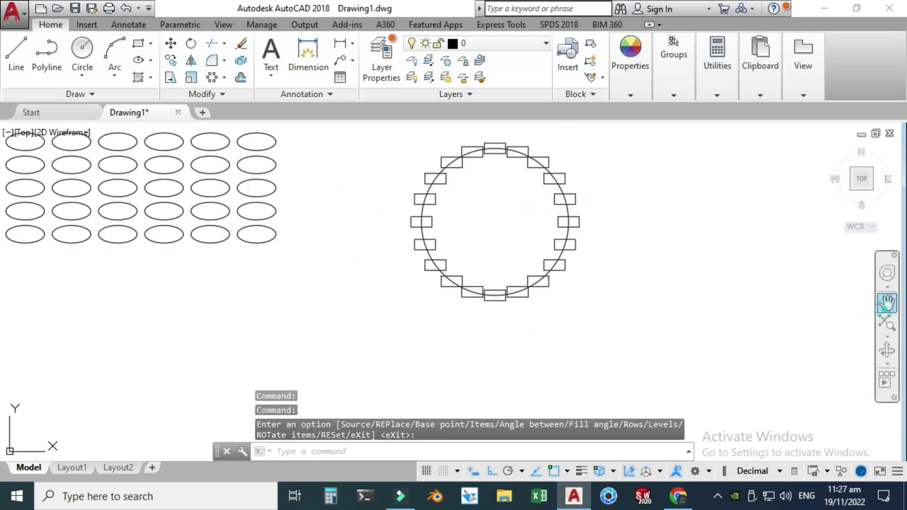
click(886, 303)
mouse_move(290, 279)
mouse_down()
mouse_move(547, 285)
mouse_move(553, 254)
mouse_up()
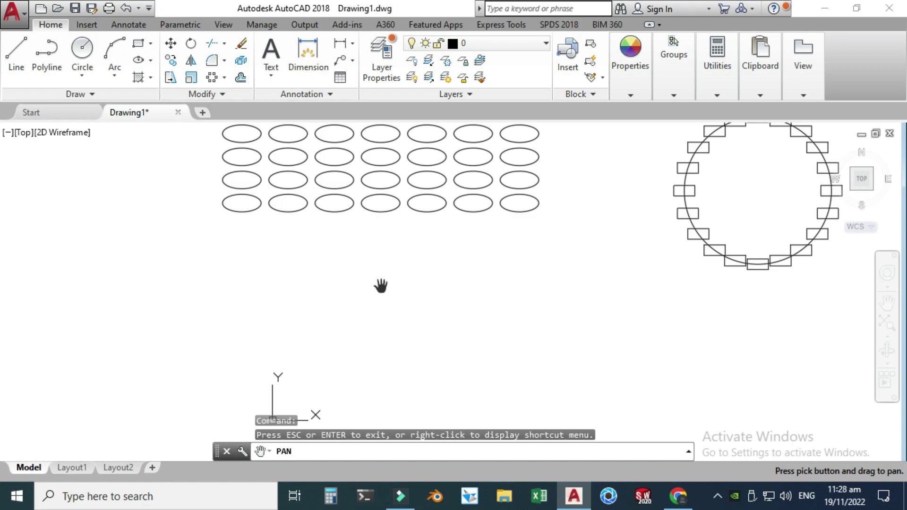
click(84, 93)
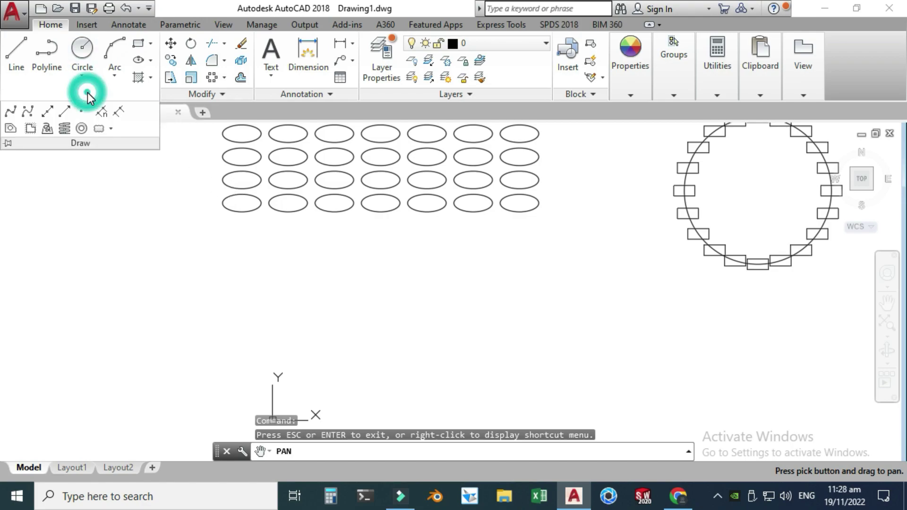
click(11, 112)
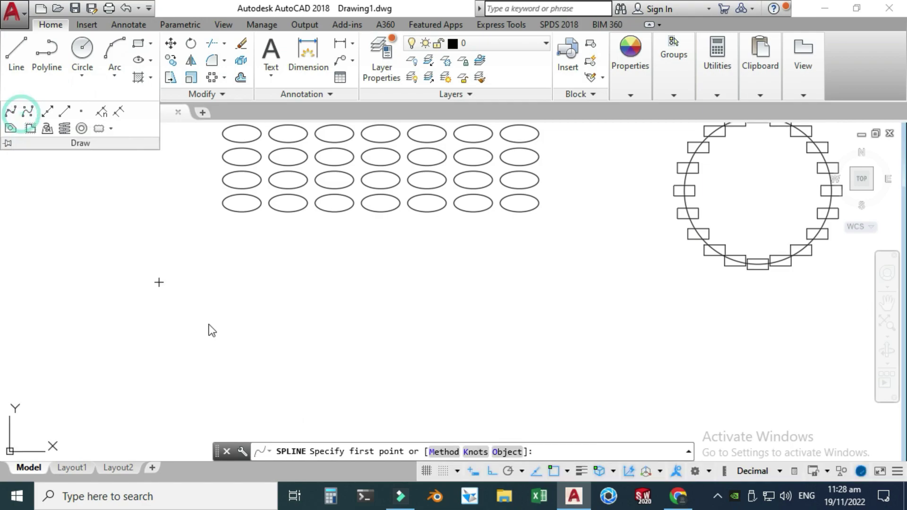
click(207, 259)
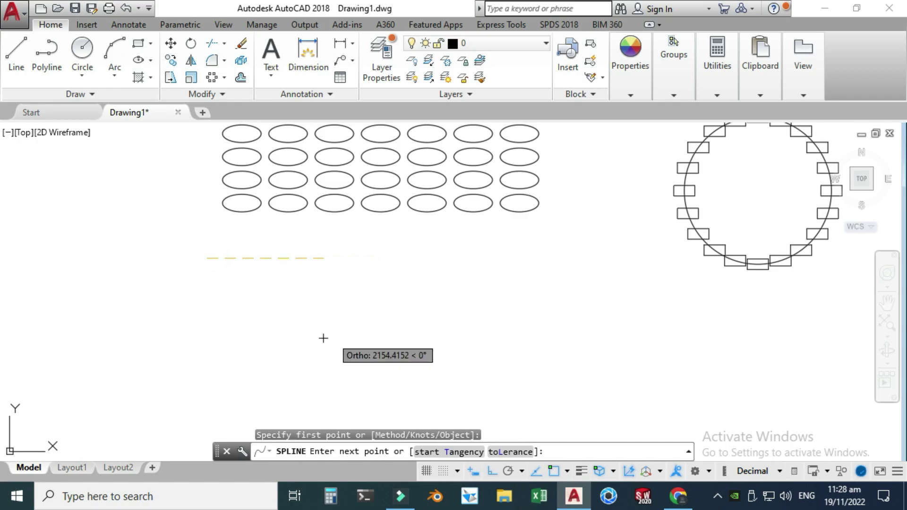
click(203, 348)
click(403, 346)
click(424, 259)
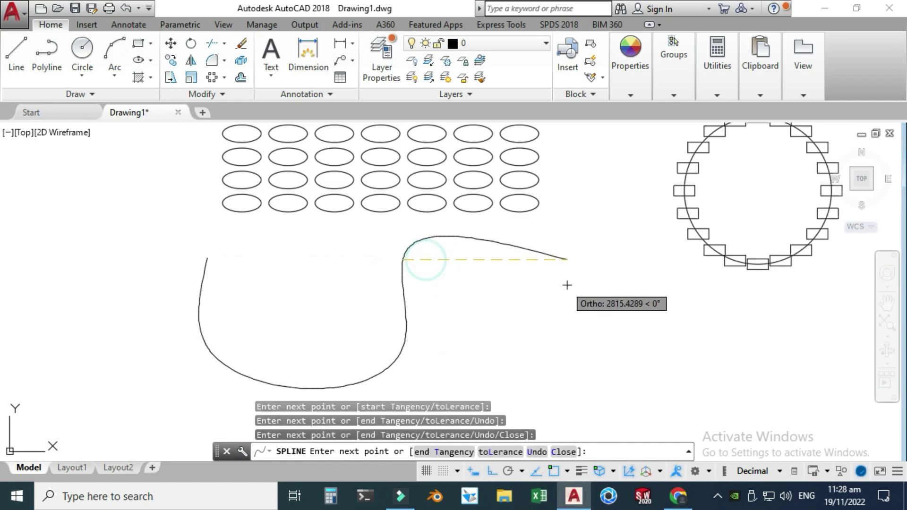
click(567, 283)
click(657, 392)
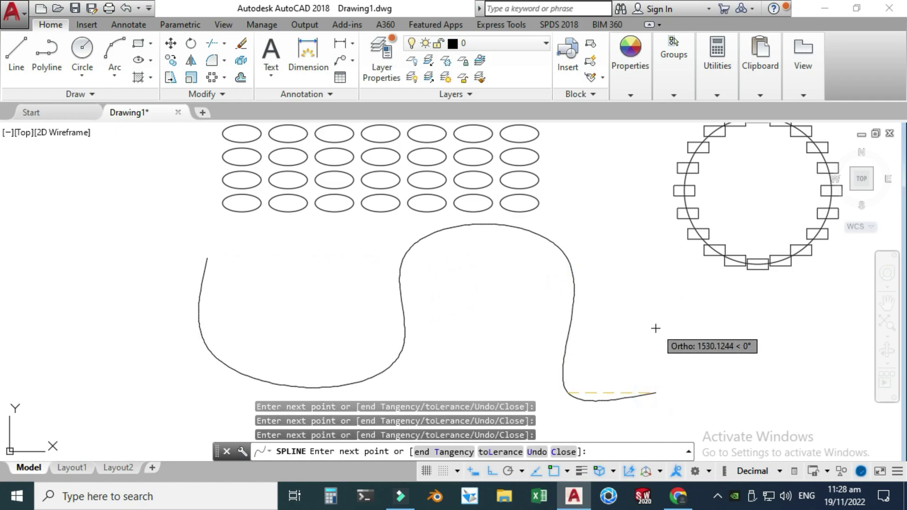
key(Return)
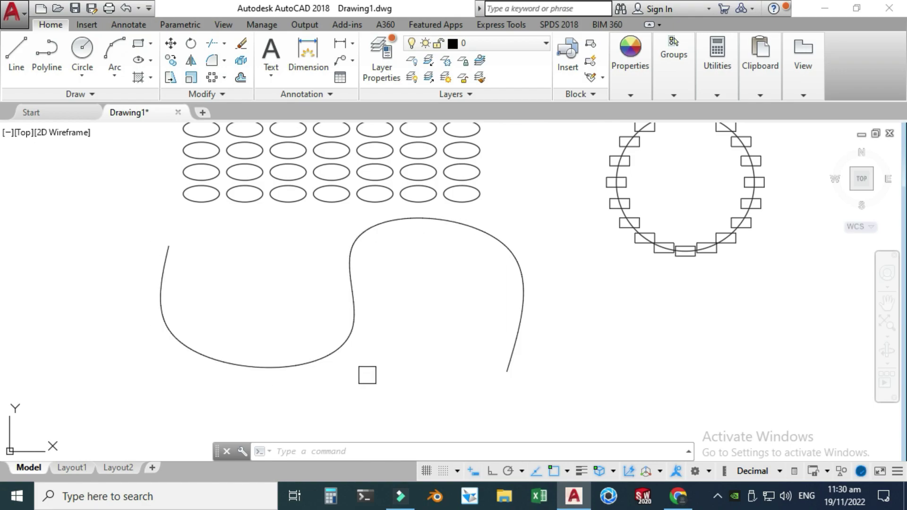
Draw a small horizontal rectangle in the empty area up and to the left of the spline's start point
scroll(61, 231, up, 2)
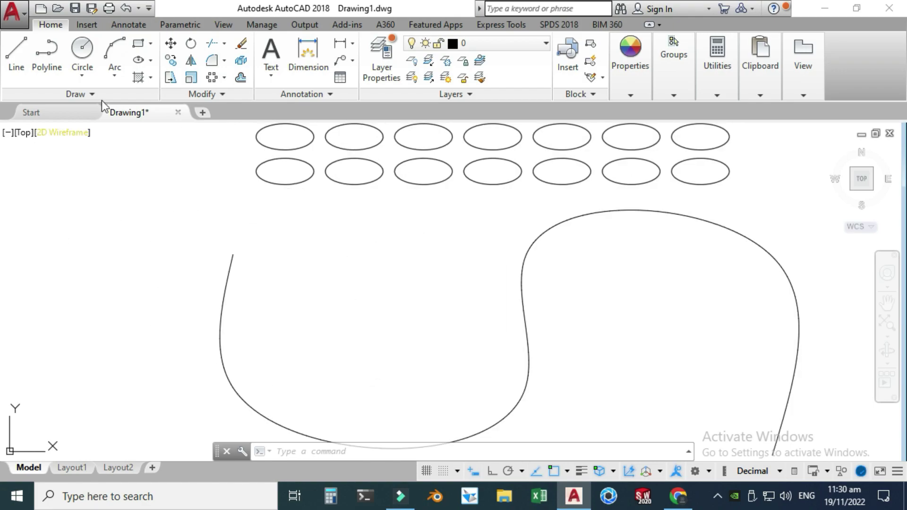
click(152, 45)
click(157, 67)
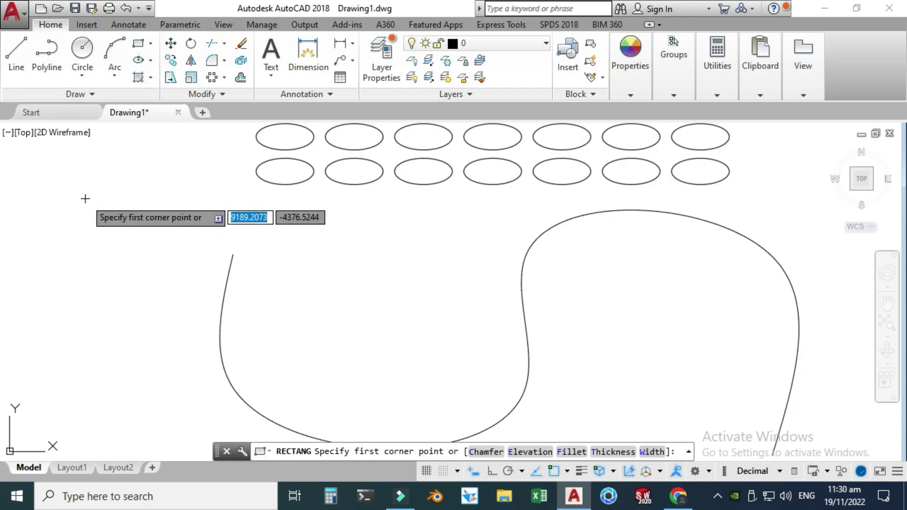
scroll(128, 204, up, 2)
click(115, 209)
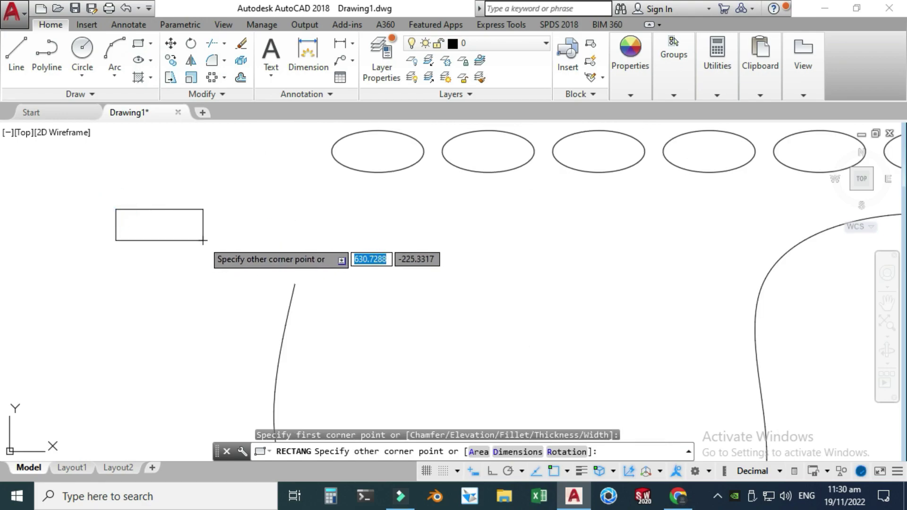
click(190, 245)
key(Escape)
Move the small rectangle by its center onto the start point of the spline
click(222, 270)
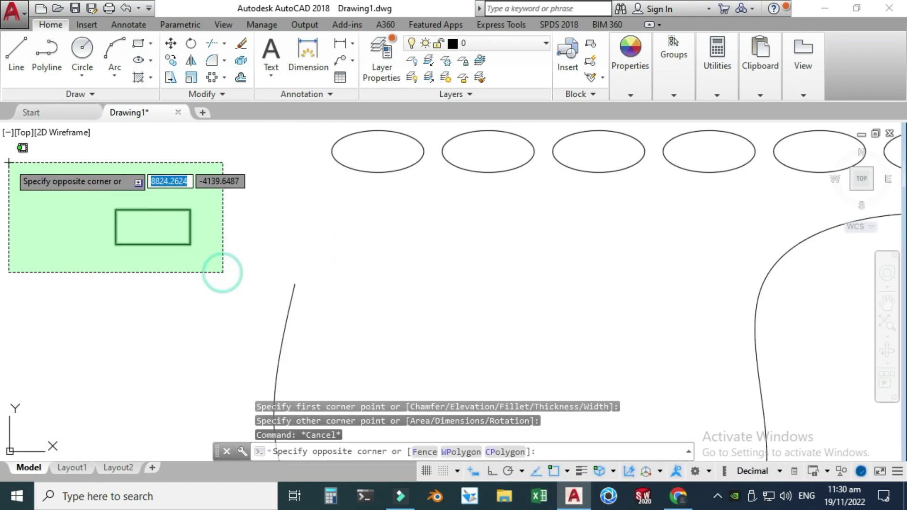
click(21, 162)
click(171, 44)
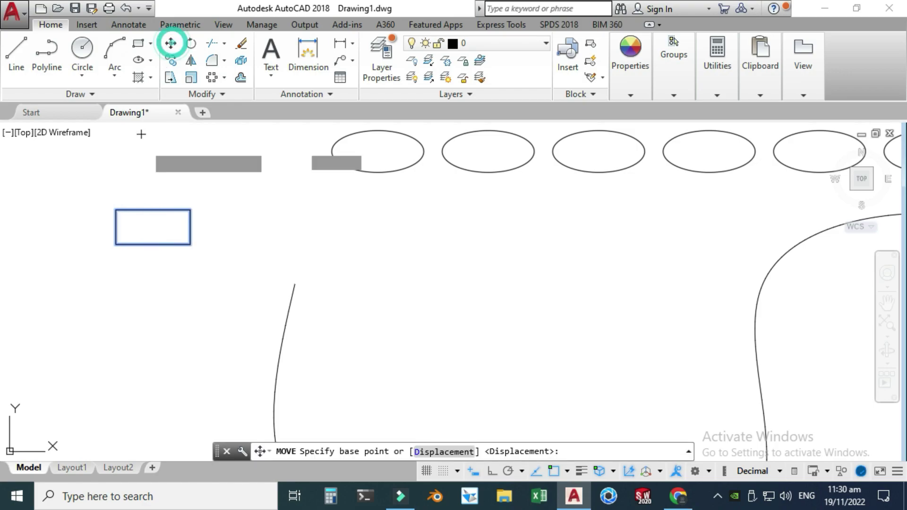
click(153, 227)
click(295, 284)
key(Escape)
scroll(178, 213, down, 2)
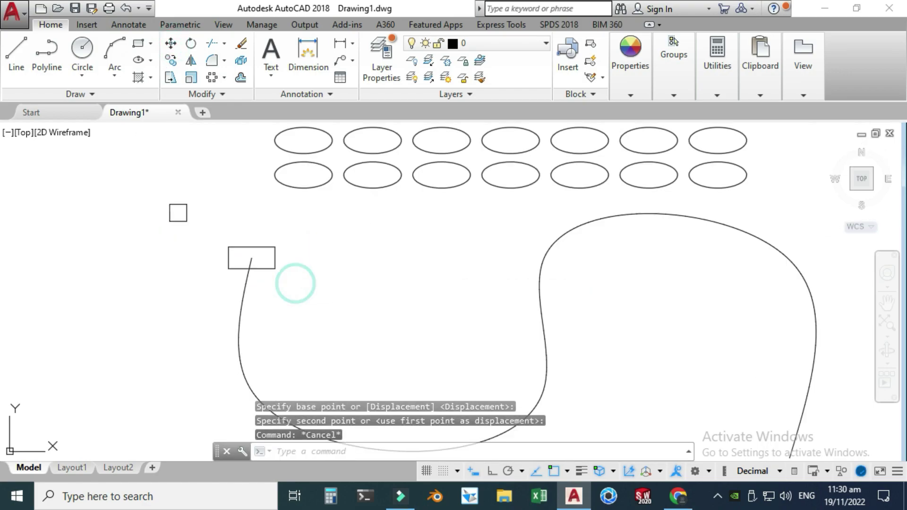
Undo the last two operations and move the rectangle and spline together further below the ellipse array
key(ctrl+z)
key(ctrl+z)
click(168, 207)
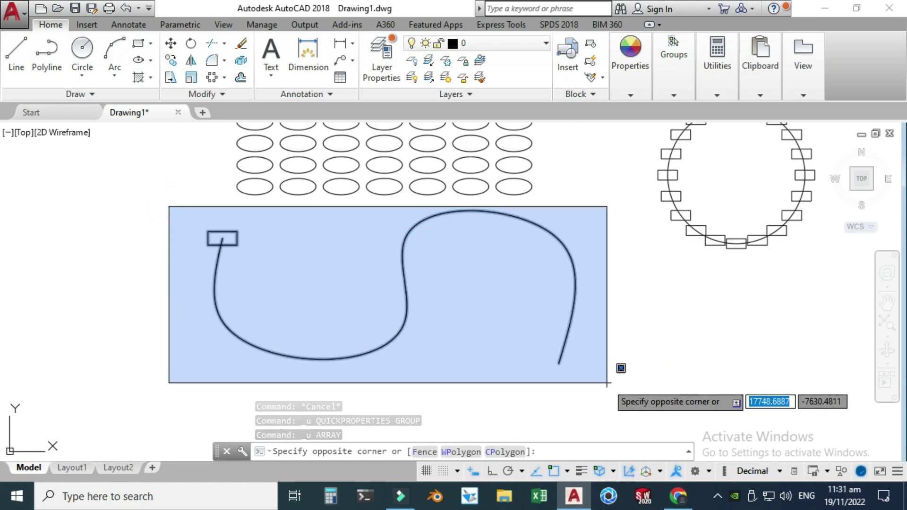
click(607, 384)
scroll(539, 235, down, 2)
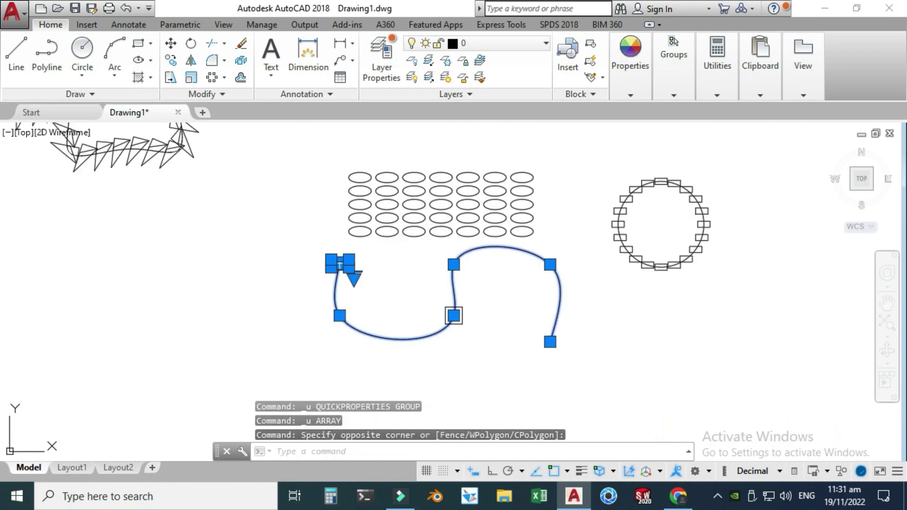
click(172, 45)
click(229, 288)
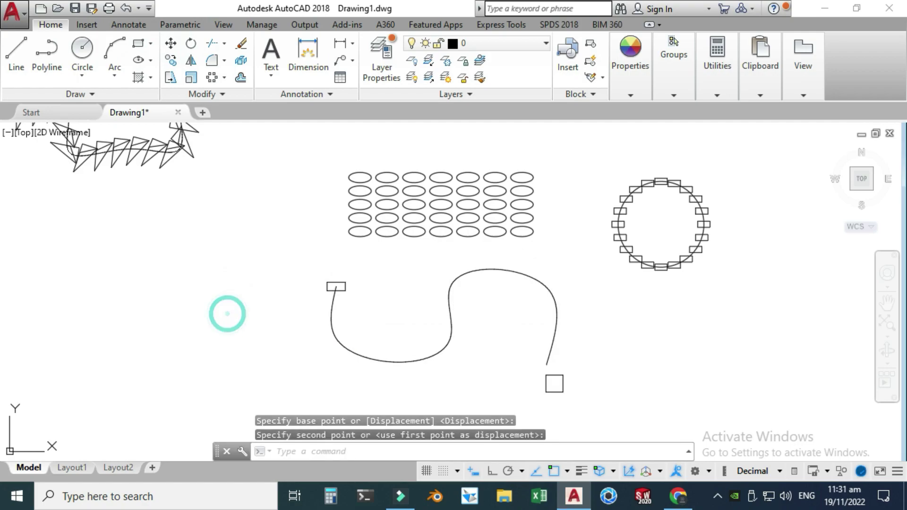
scroll(554, 384, up, 2)
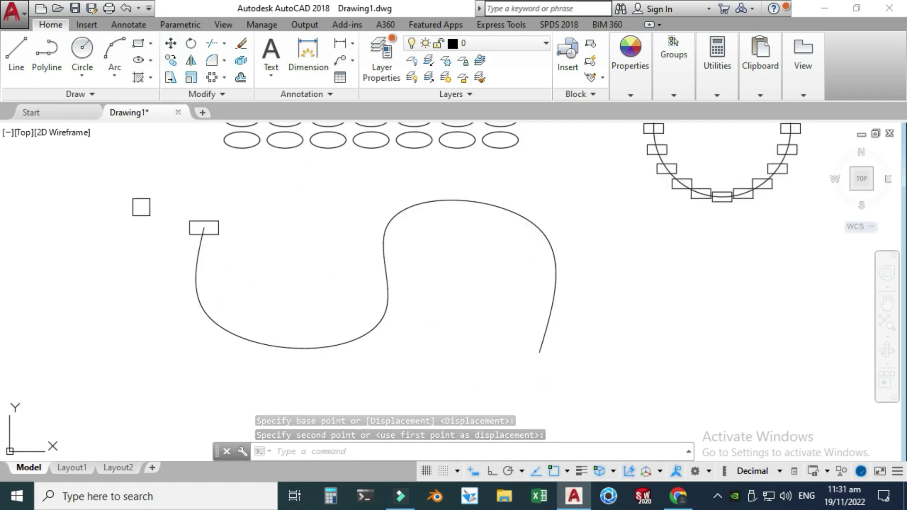
Create a path array of the small rectangle along the S-shaped spline
key(Escape)
text(a)
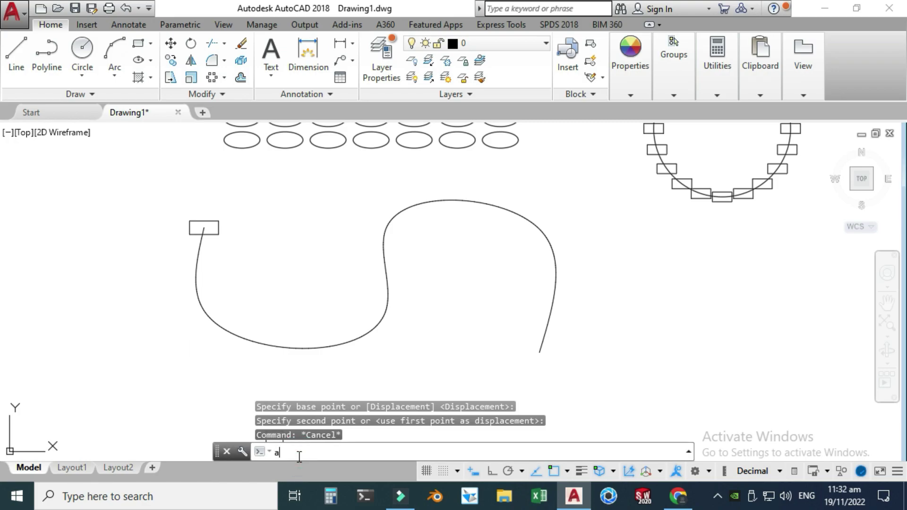
text(r)
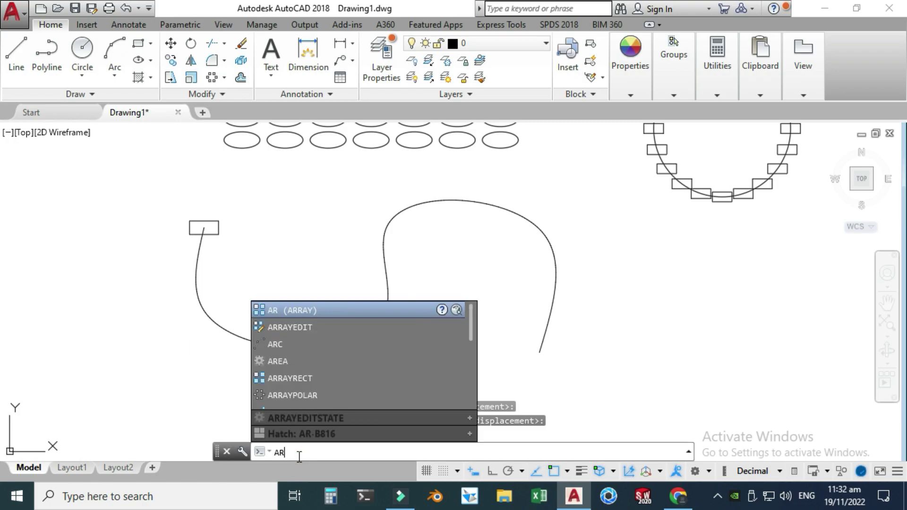
click(302, 314)
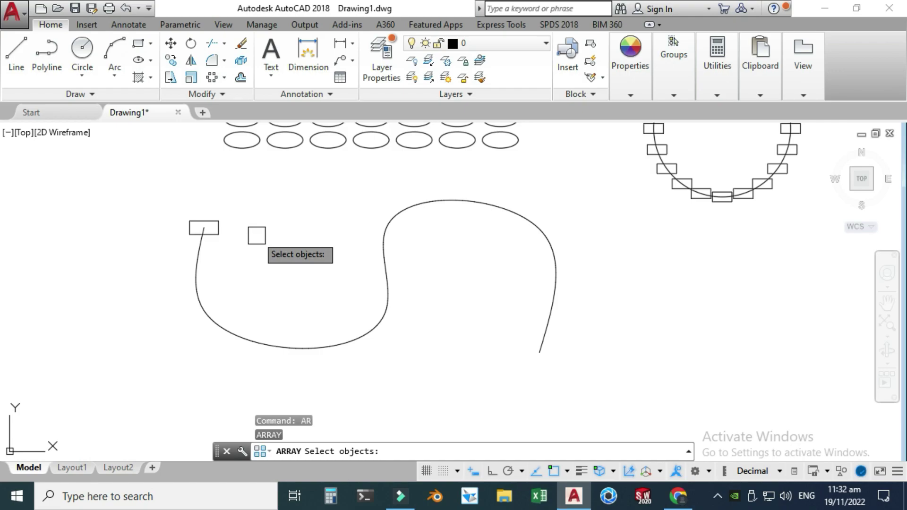
scroll(257, 235, up, 2)
click(200, 214)
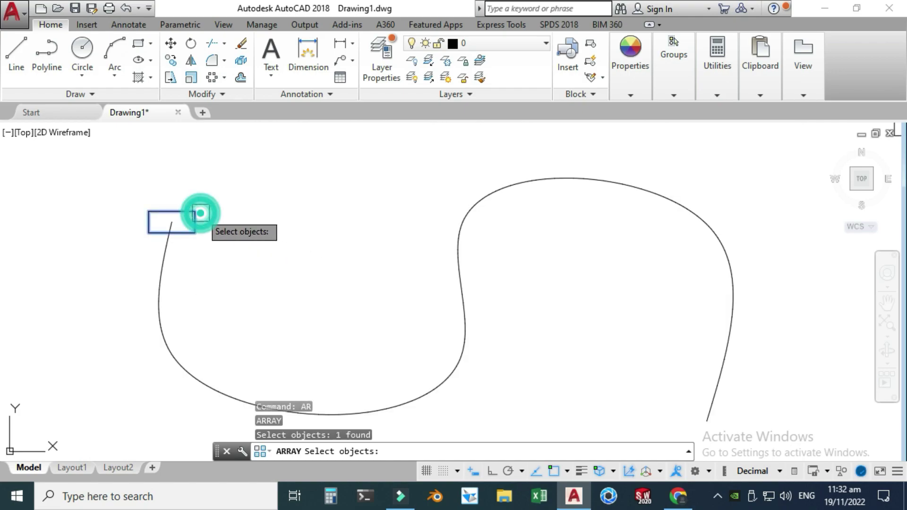
key(Return)
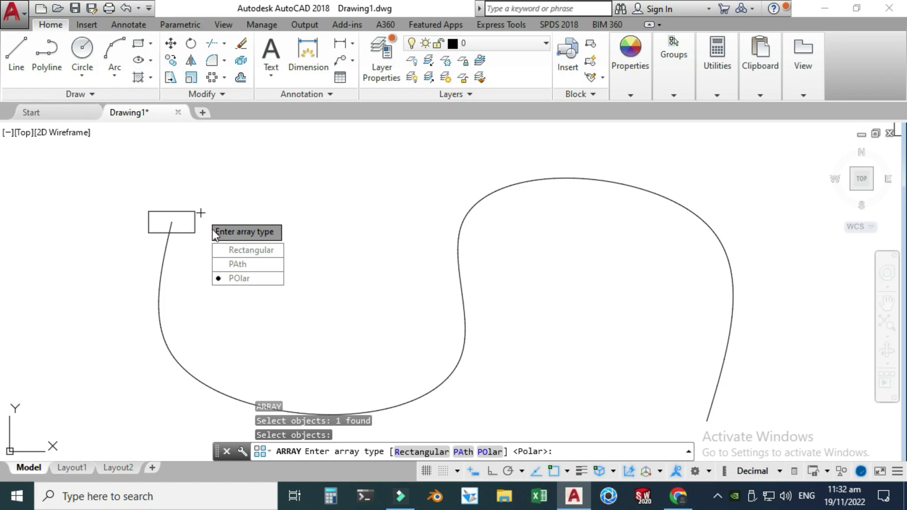
click(232, 263)
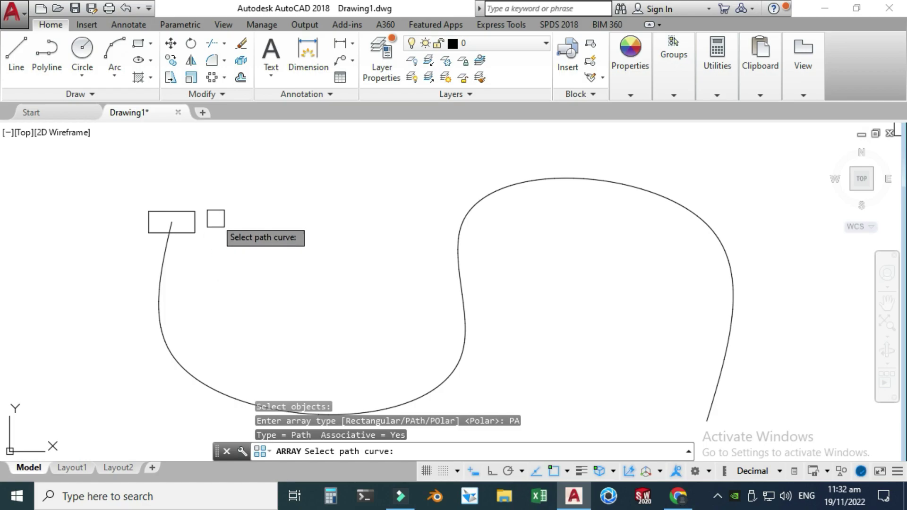
click(164, 267)
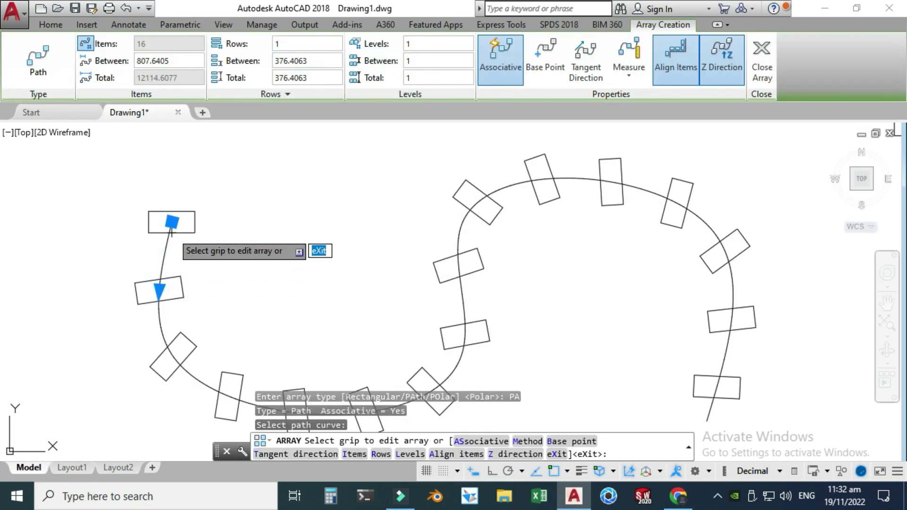
scroll(171, 227, down, 3)
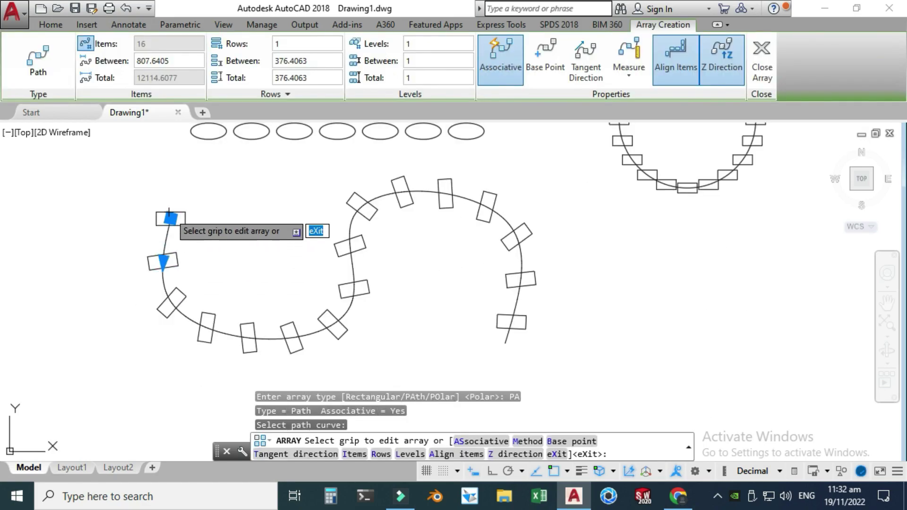
Set the spacing between the path array's items to 600
click(888, 303)
drag(293, 267, 294, 258)
scroll(308, 284, up, 4)
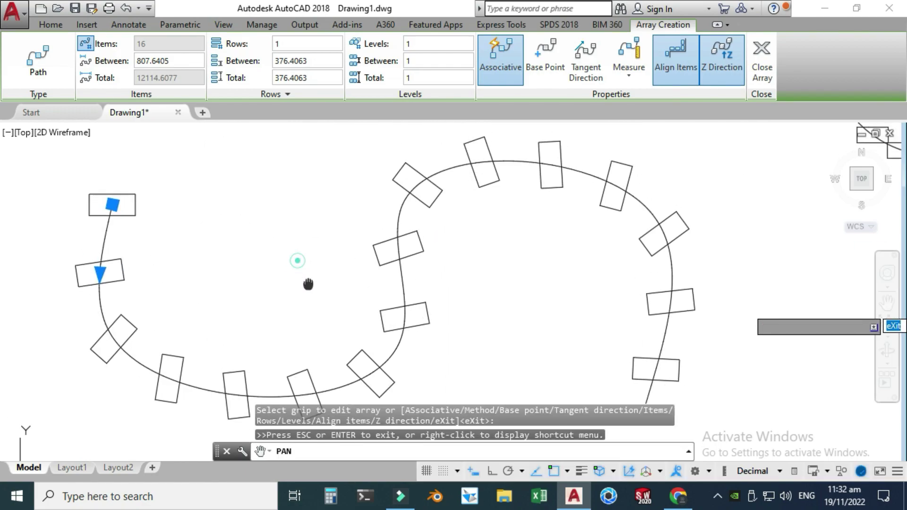
scroll(338, 282, down, 2)
key(Escape)
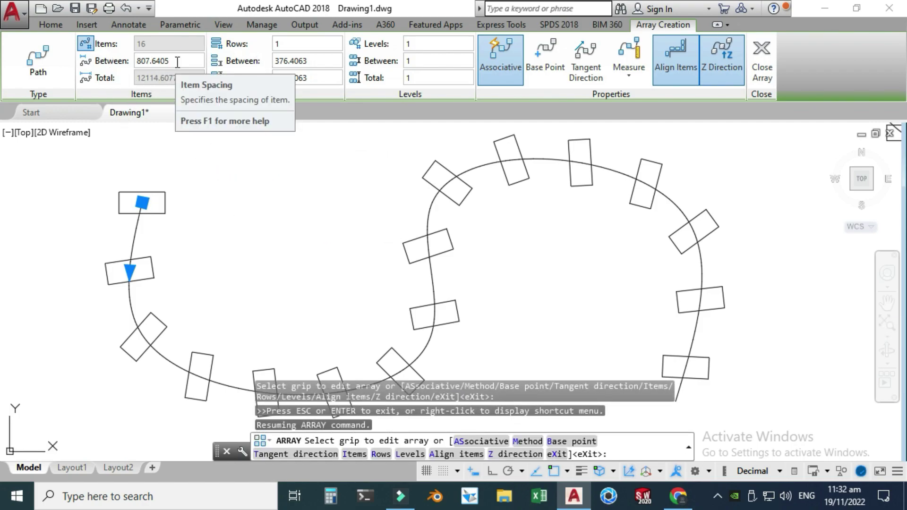
click(177, 62)
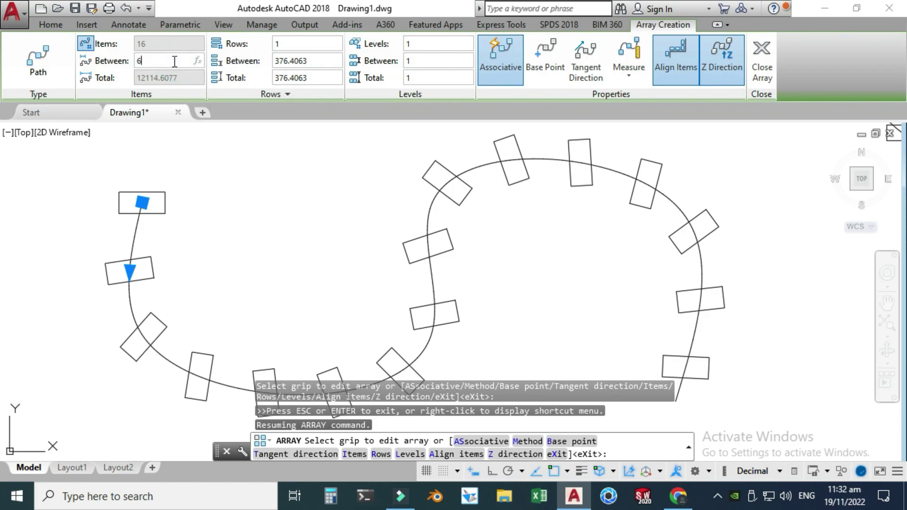
key(Return)
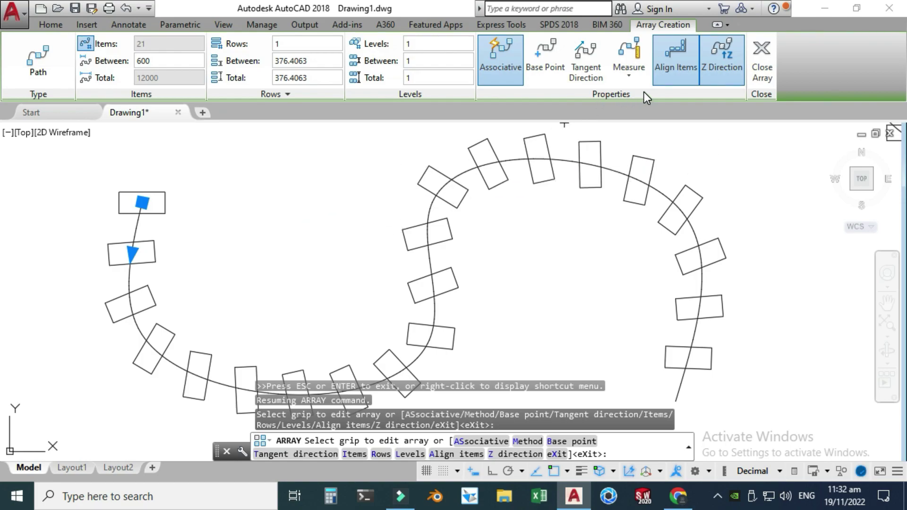
Switch the path array's distribution method to Divide and set the number of items to 30
click(634, 73)
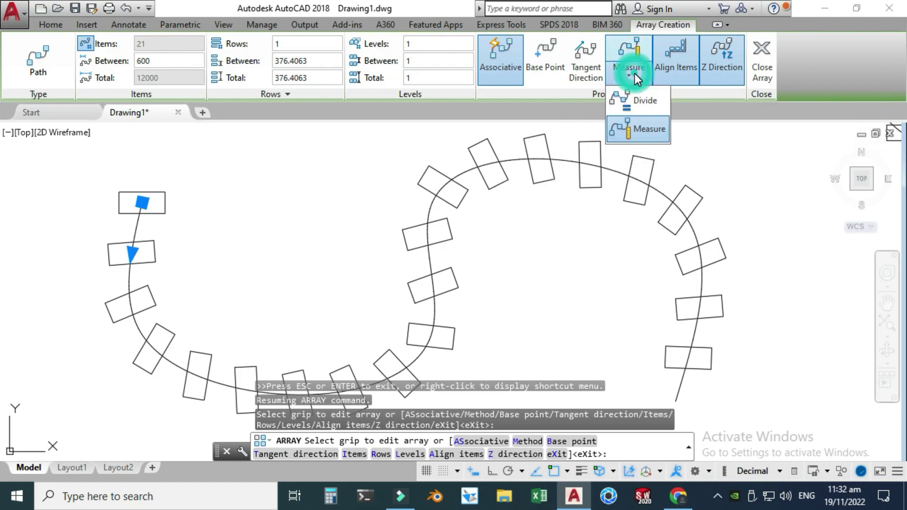
click(646, 104)
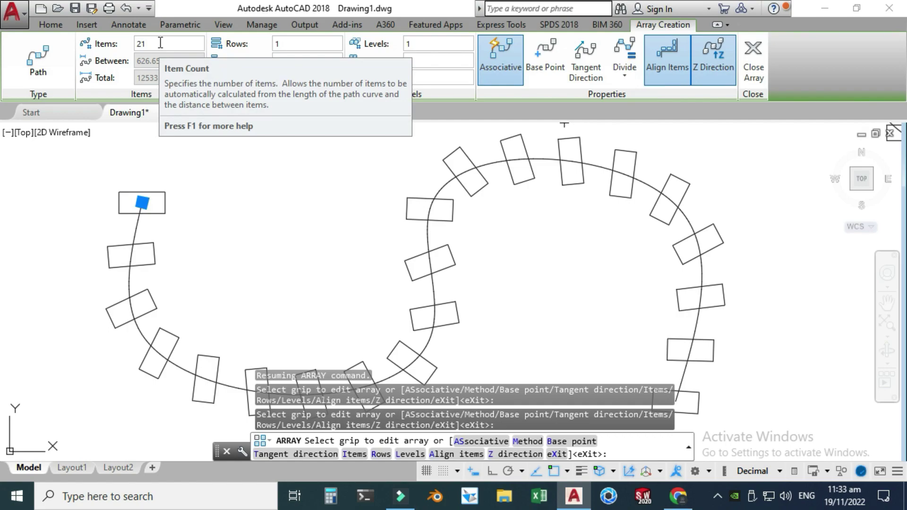
click(160, 43)
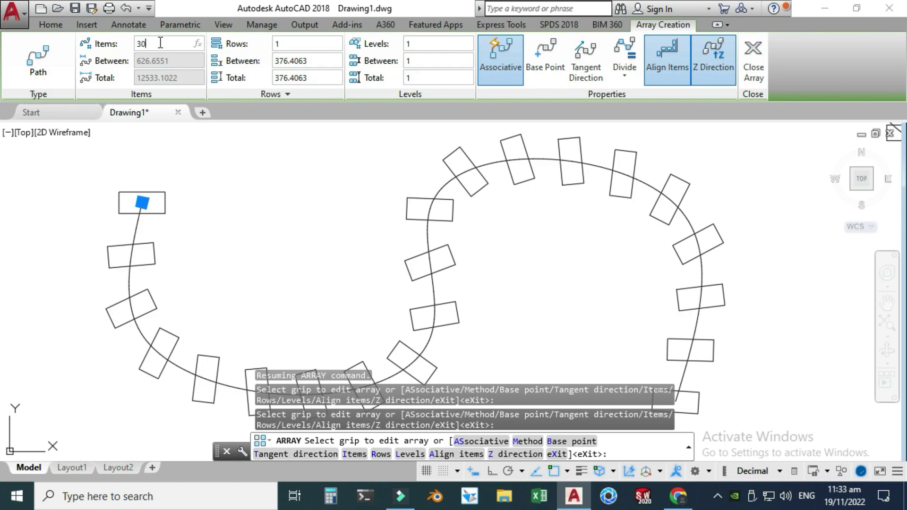
text(30)
key(Return)
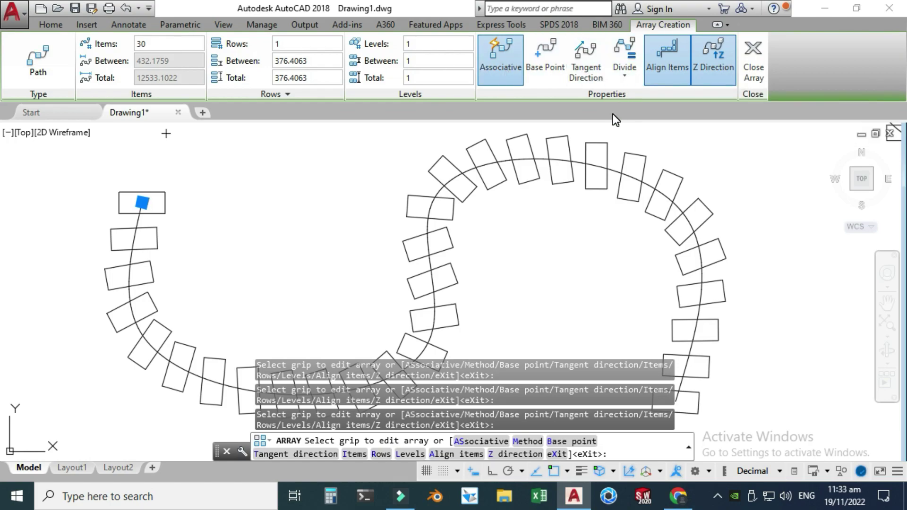
Redefine the path array's tangent direction as a vertical vector from the rectangle's center, with Ortho on, and close the array
click(589, 56)
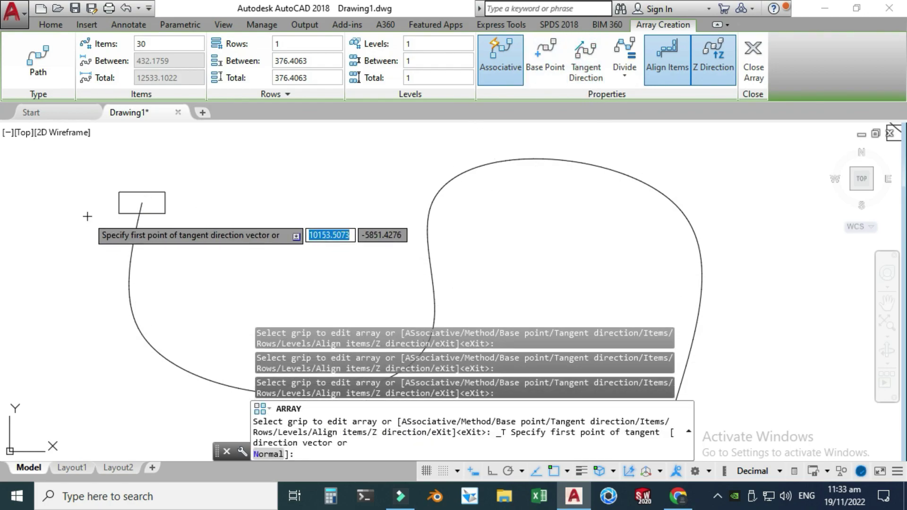
click(142, 202)
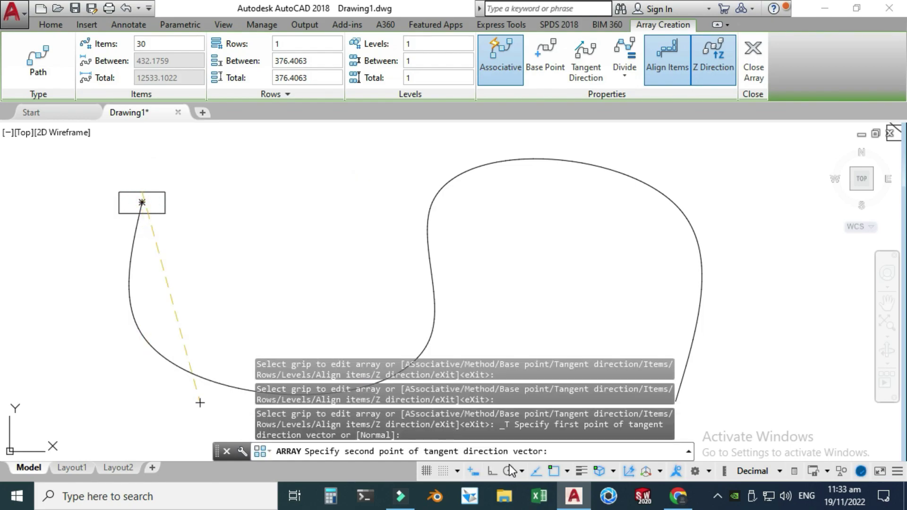
click(494, 471)
click(143, 163)
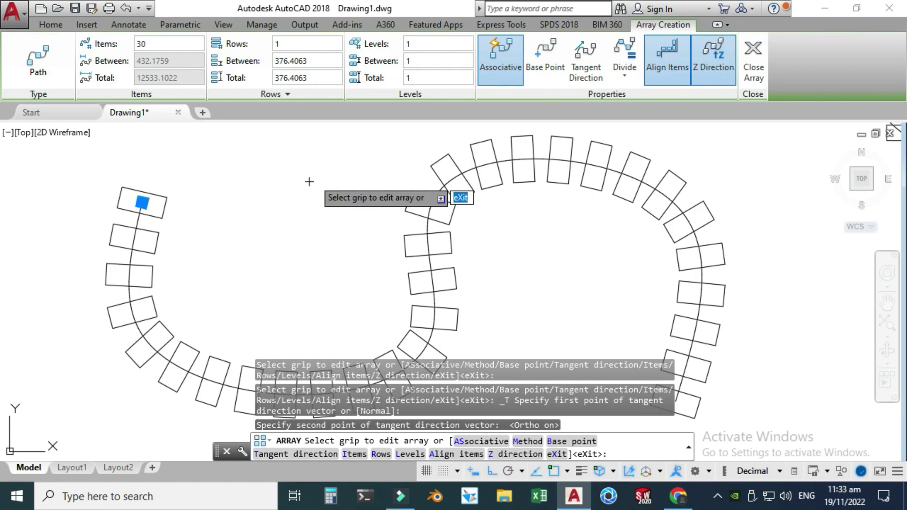
click(751, 59)
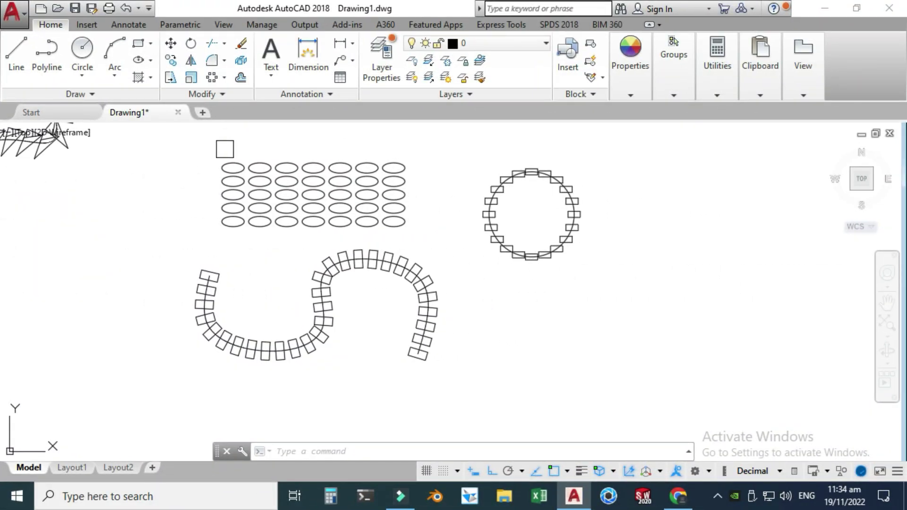
Open the source object of the polar array around the circle for editing, using the rectangle just below the circle's leftmost item
scroll(534, 170, up, 5)
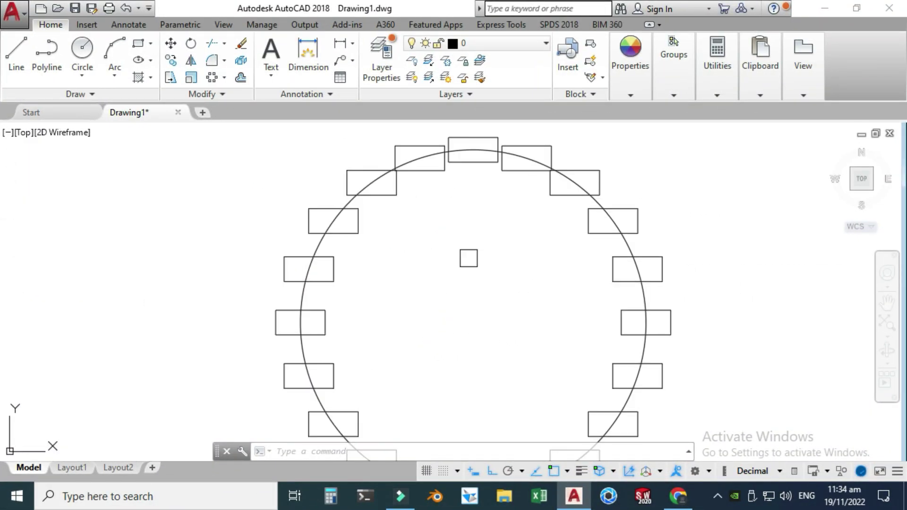
scroll(470, 264, down, 2)
mouse_move(469, 264)
mouse_down()
mouse_move(474, 257)
mouse_move(449, 271)
mouse_move(450, 300)
mouse_move(397, 195)
mouse_up()
mouse_move(364, 260)
mouse_down()
mouse_move(406, 352)
mouse_move(350, 326)
mouse_up()
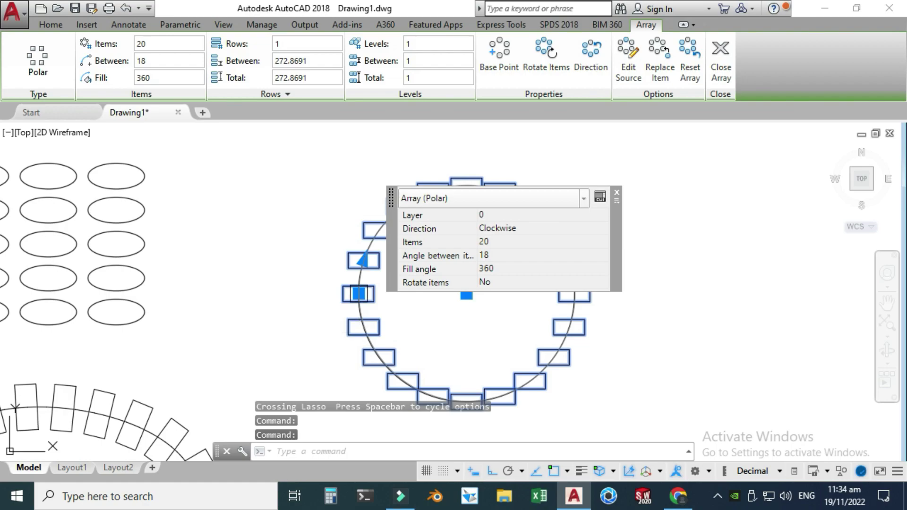
click(617, 194)
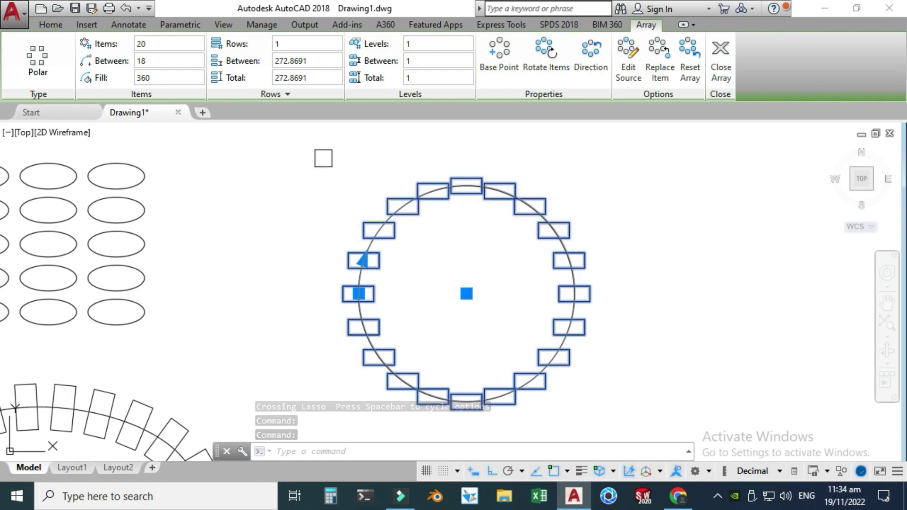
click(629, 67)
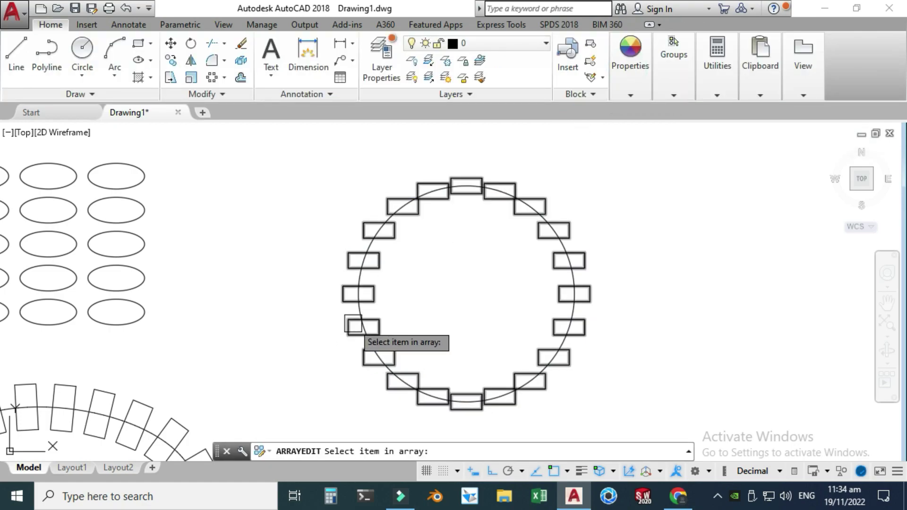
click(356, 326)
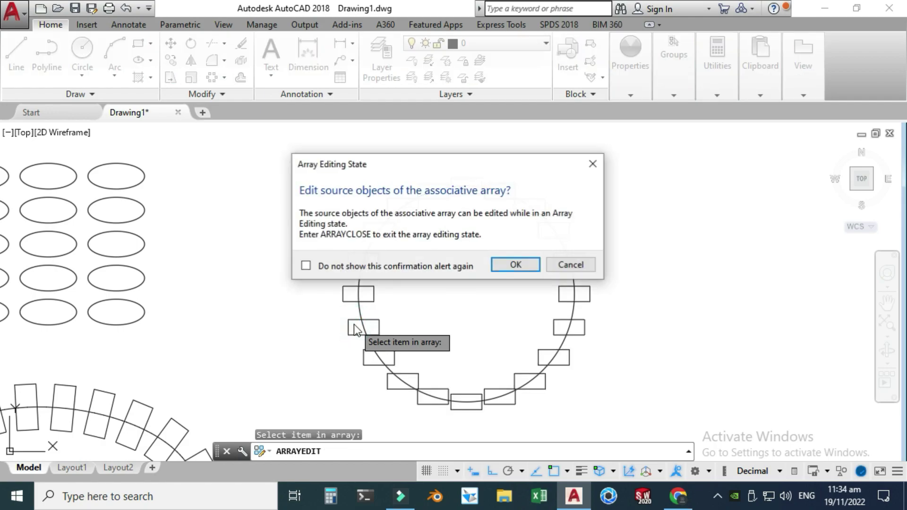
click(525, 264)
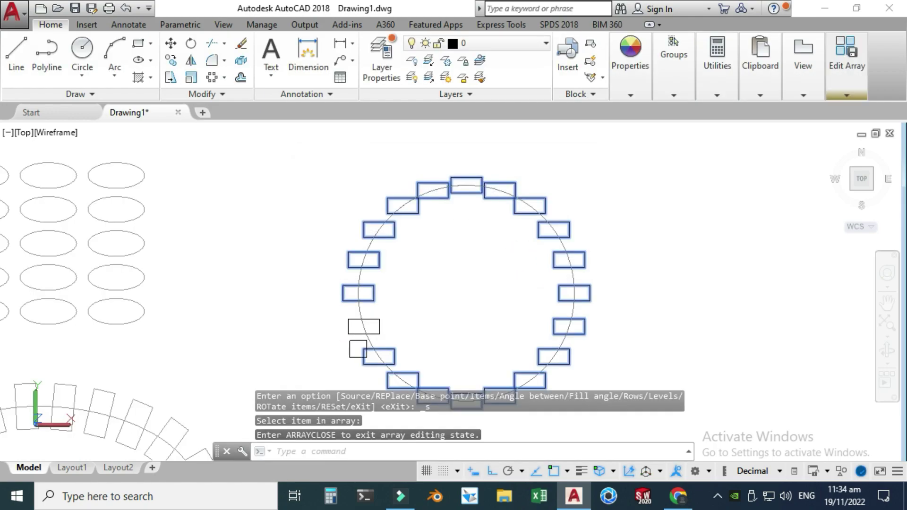
Stretch the source rectangle's right edge horizontally outward to widen every item of the polar array
scroll(358, 337, up, 3)
click(341, 336)
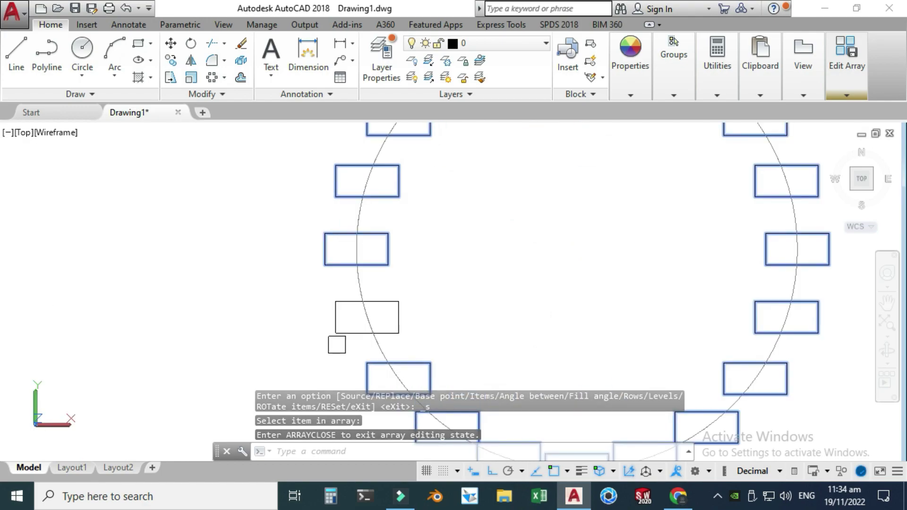
click(342, 336)
mouse_move(399, 318)
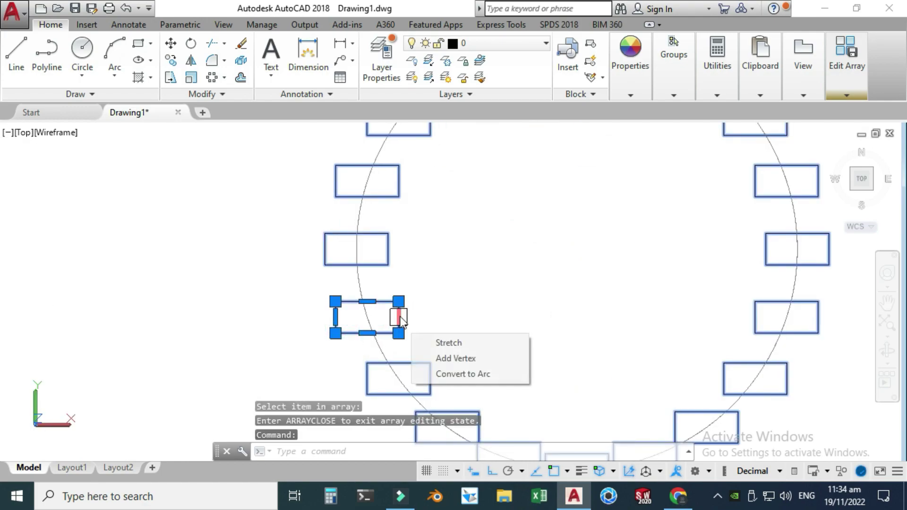
click(400, 316)
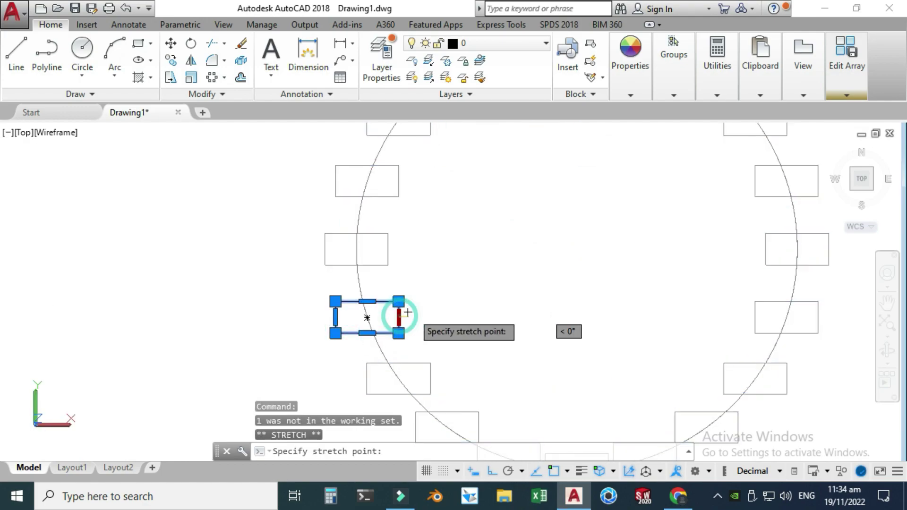
click(429, 311)
scroll(394, 316, down, 2)
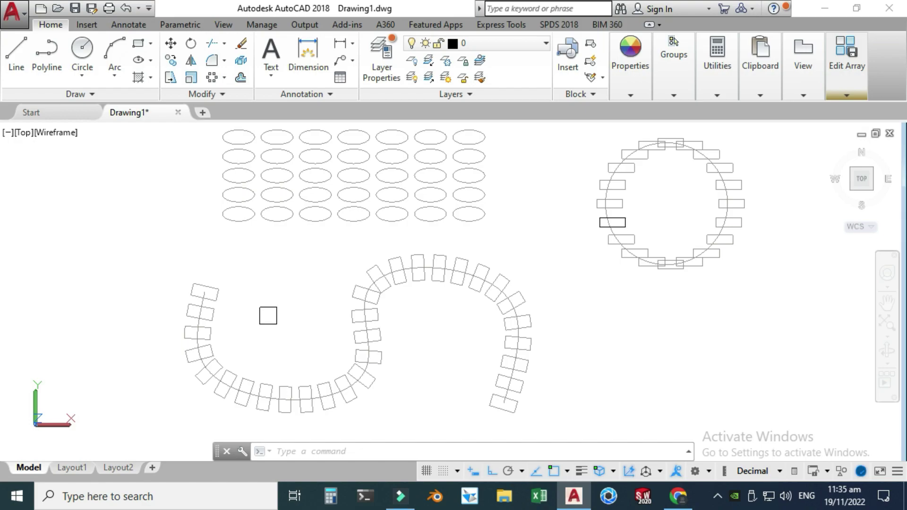
Examine both sets of rectangular, polar and path arrays in the drawing, comparing the ellipses, rectangles around circles and items along splines
scroll(482, 249, down, 2)
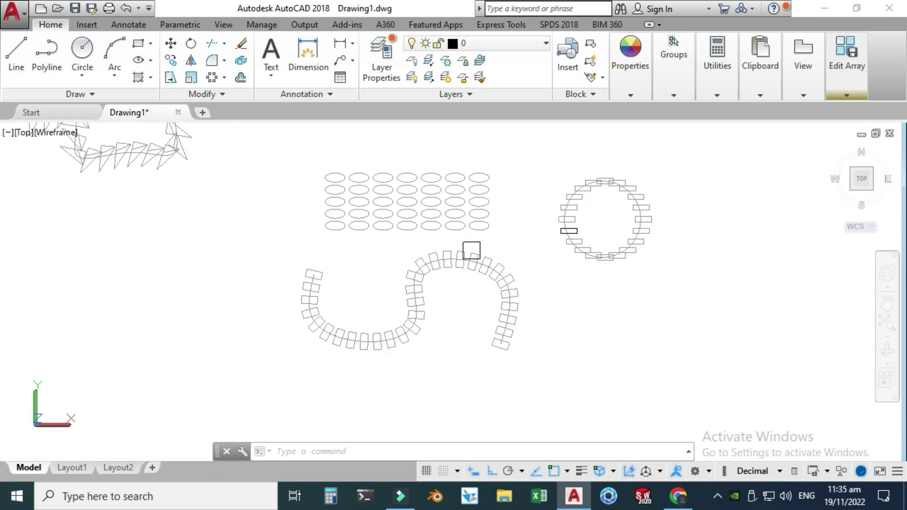
scroll(490, 348, down, 2)
scroll(249, 136, up, 4)
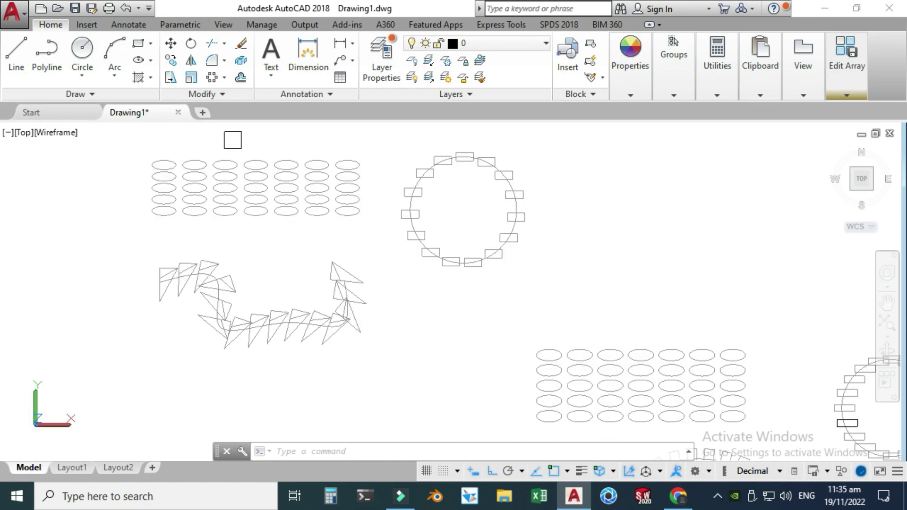
scroll(218, 143, up, 2)
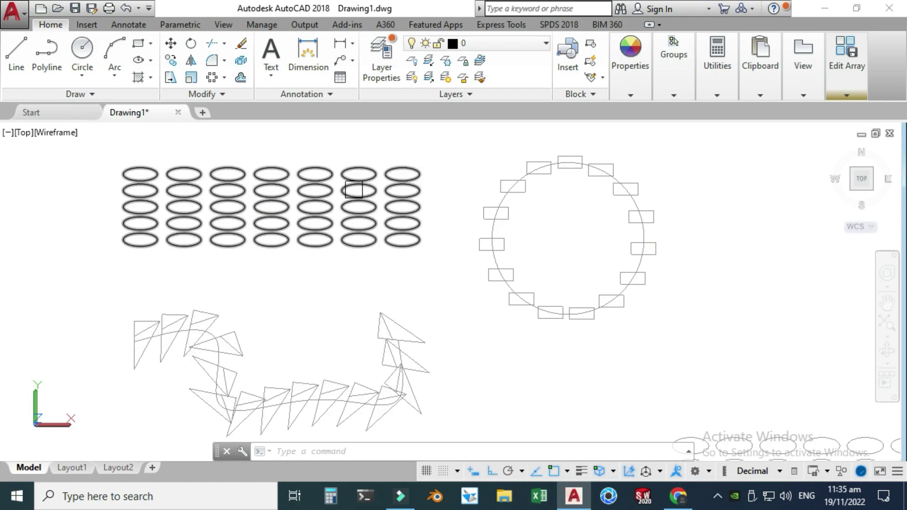
scroll(186, 230, down, 2)
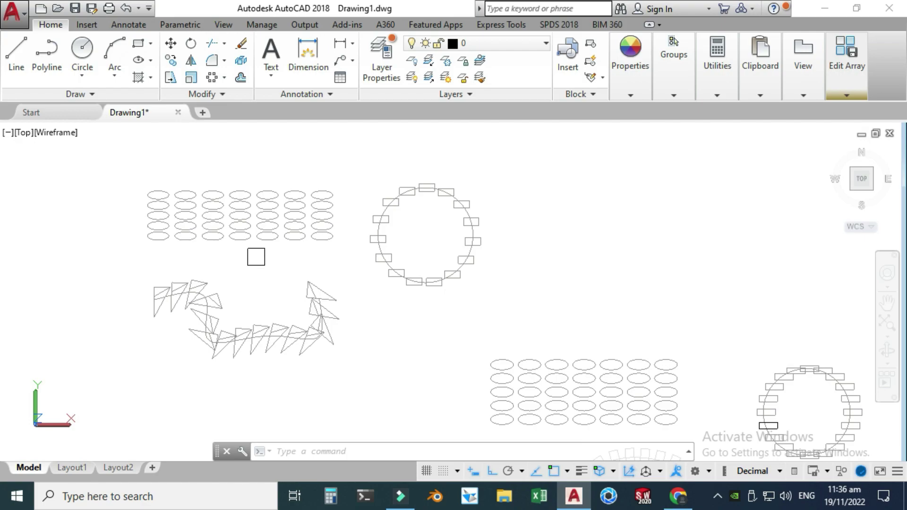
scroll(196, 318, up, 2)
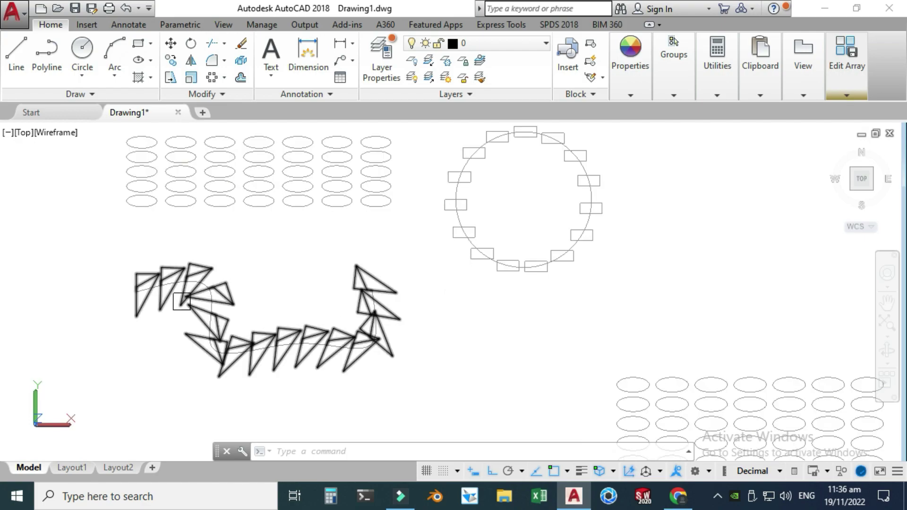
scroll(163, 296, up, 2)
scroll(182, 262, down, 2)
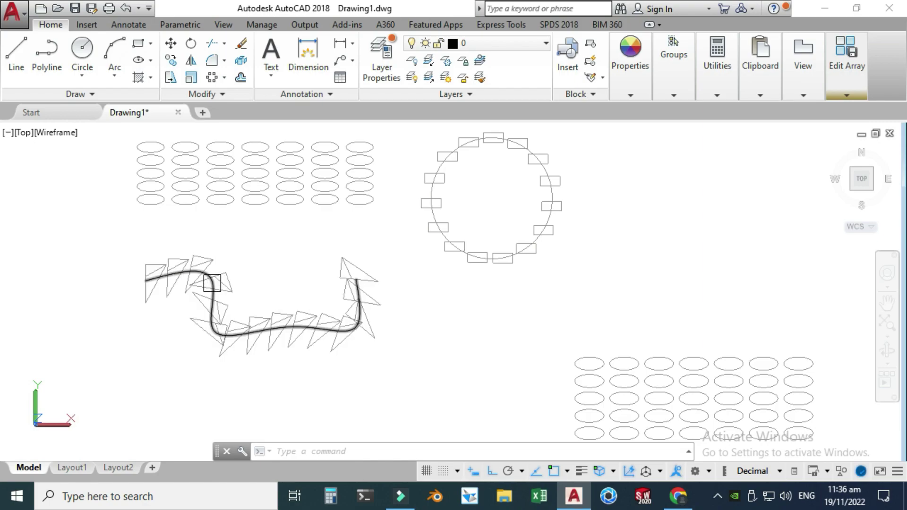
scroll(228, 242, down, 3)
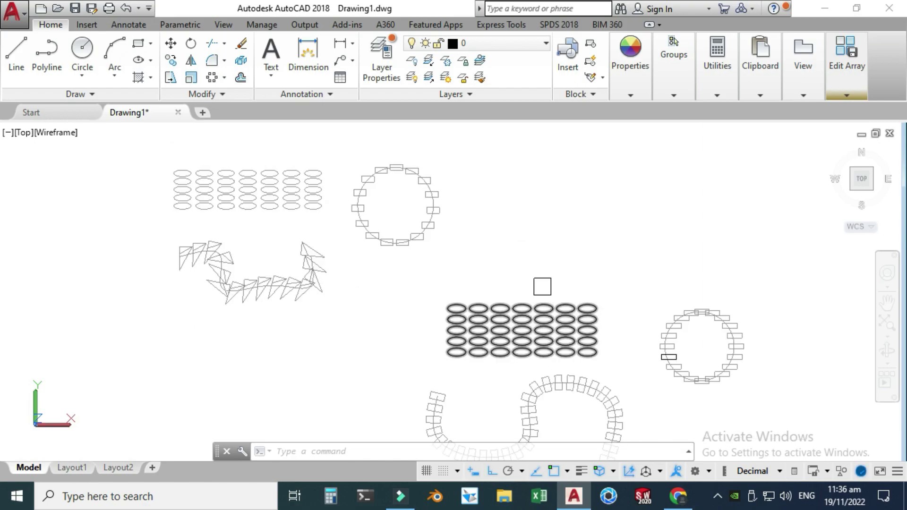
scroll(555, 341, down, 2)
scroll(598, 378, up, 3)
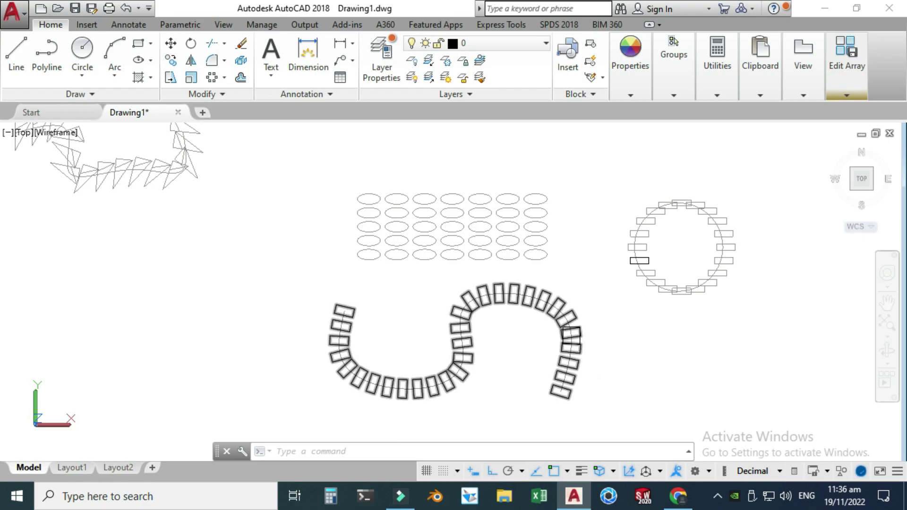
scroll(576, 351, down, 2)
scroll(576, 350, up, 1)
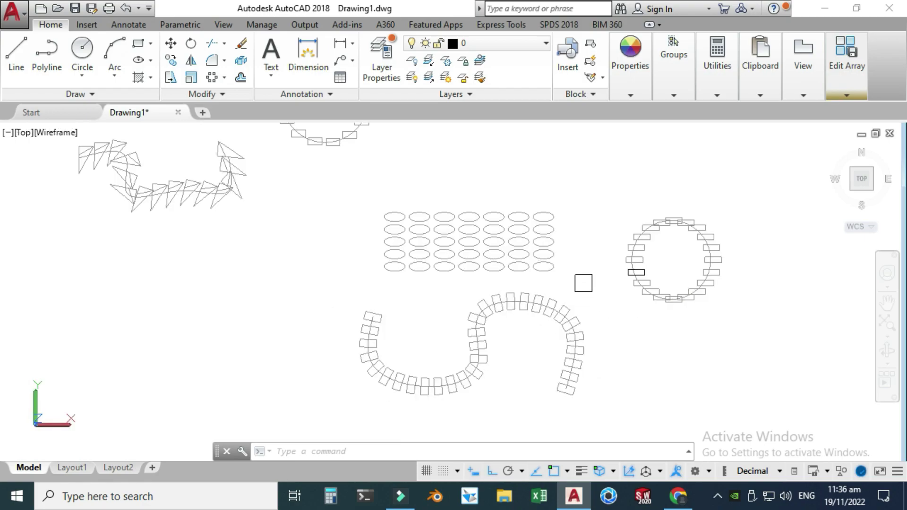
scroll(603, 337, up, 2)
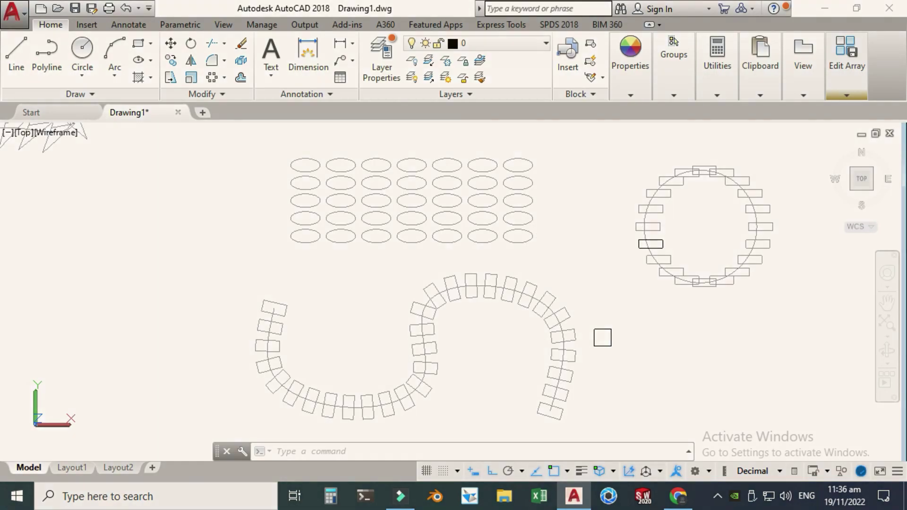